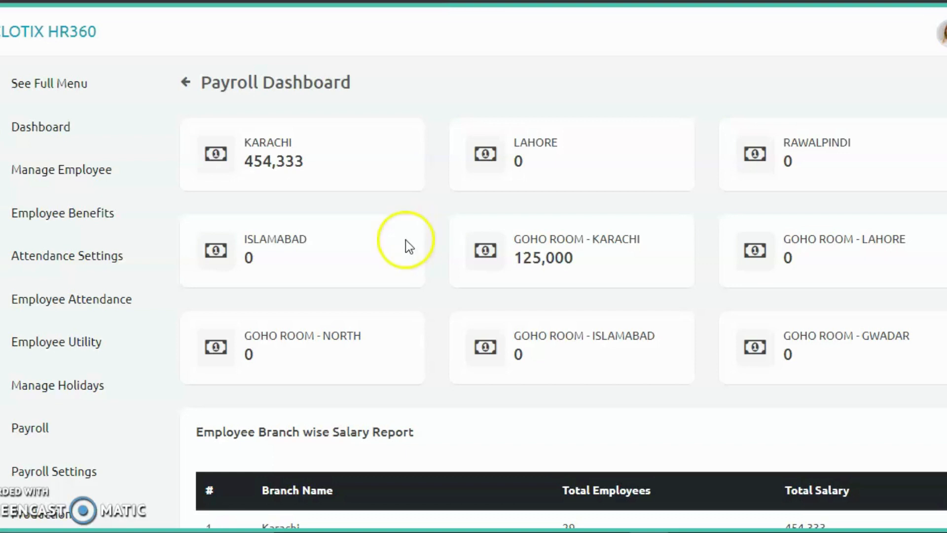
Open the form for submitting a maintenance request from the Employee Utility section and look over its fields
{"action": "left_click", "coordinate": [53, 354]}
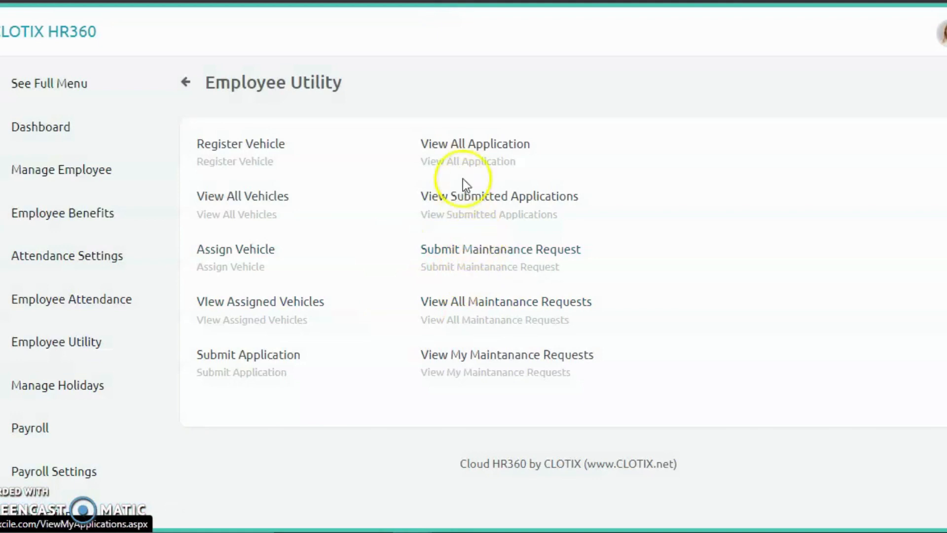
{"action": "left_click", "coordinate": [462, 252]}
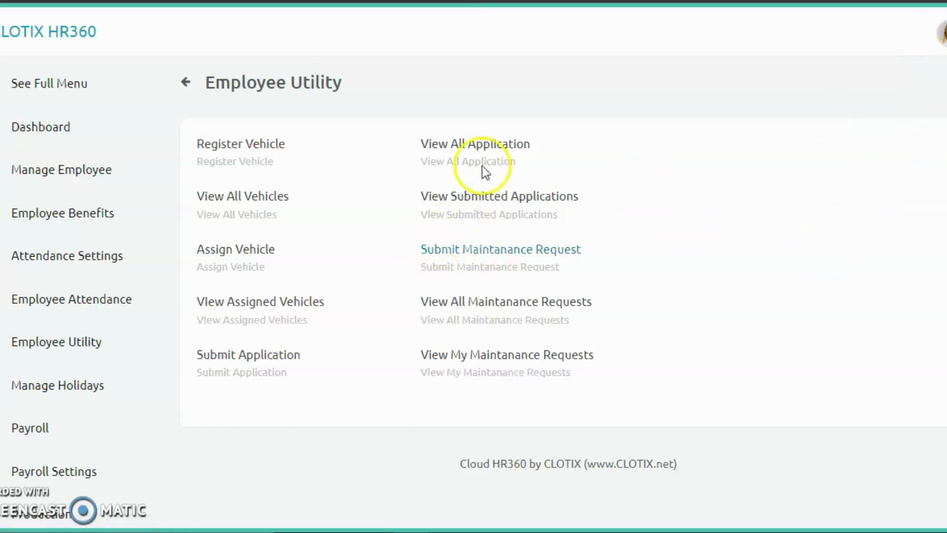
{"action": "left_click", "coordinate": [449, 253]}
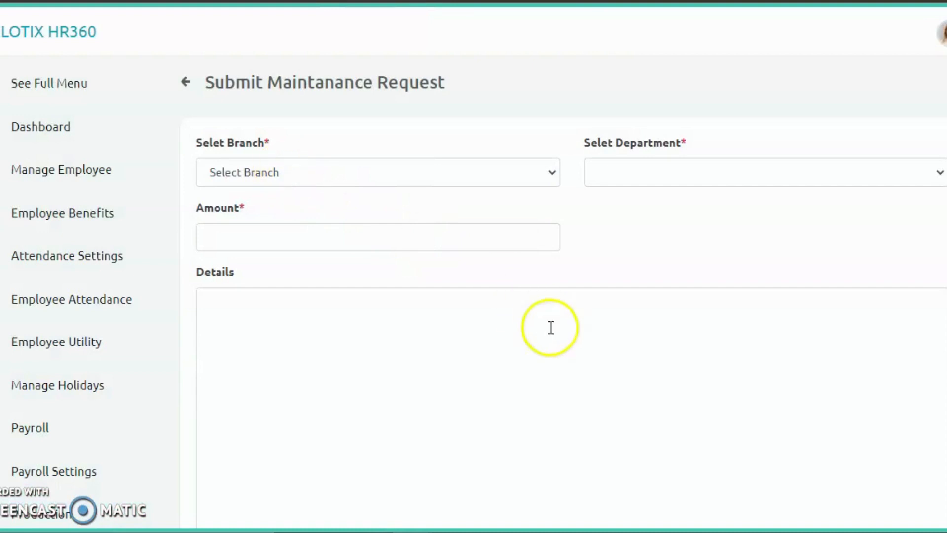
{"action": "scroll", "coordinate": [506, 385], "scroll_direction": "down", "scroll_amount": 3}
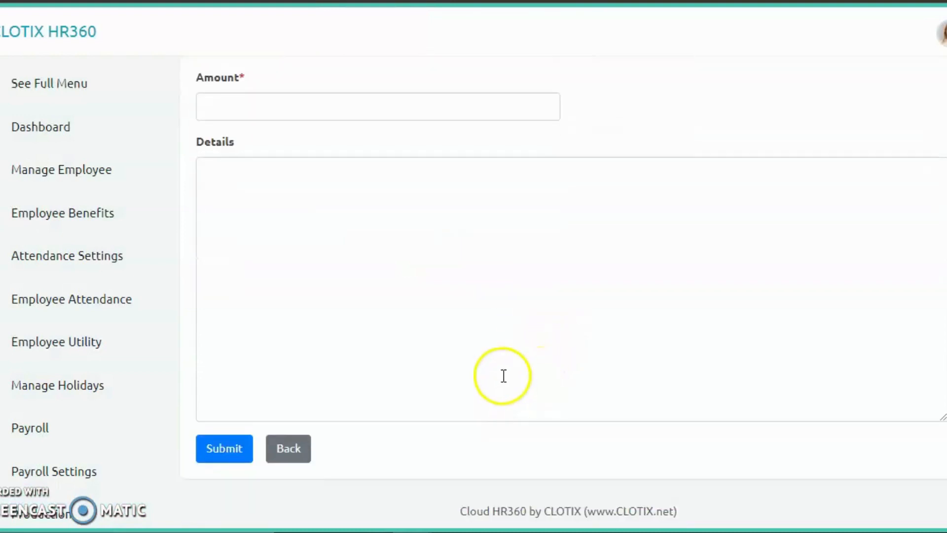
{"action": "scroll", "coordinate": [505, 380], "scroll_direction": "up", "scroll_amount": 3}
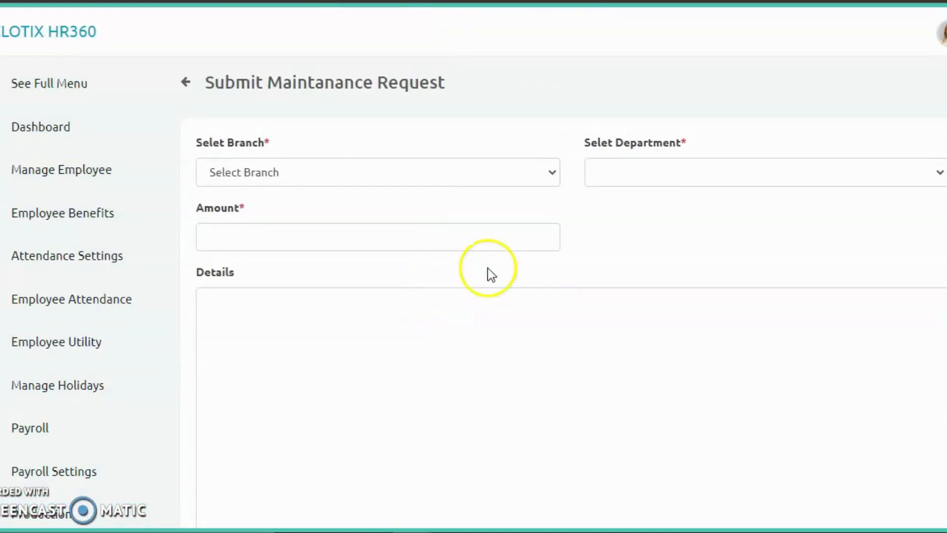
Set the maintenance request's branch to Karachi and its department to HR Admin IT
{"action": "left_click", "coordinate": [277, 170]}
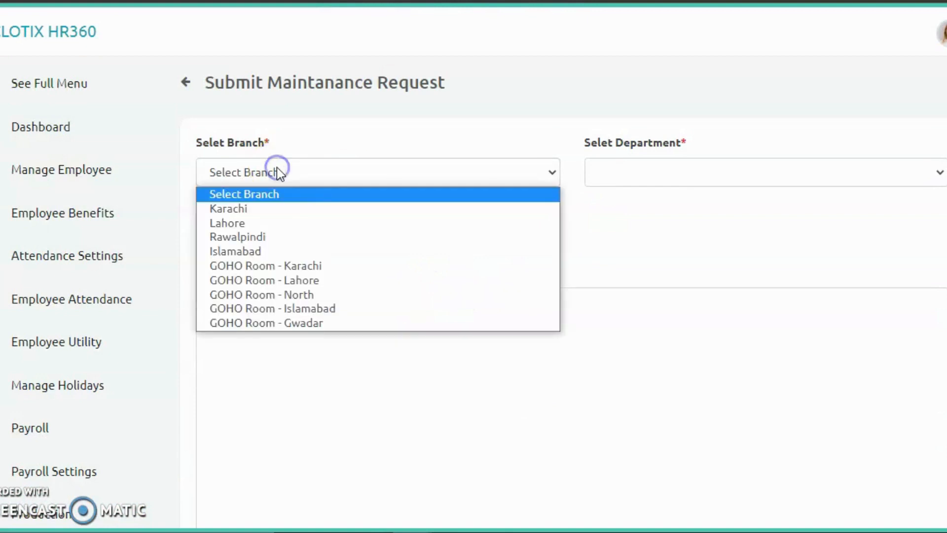
{"action": "left_click", "coordinate": [261, 208]}
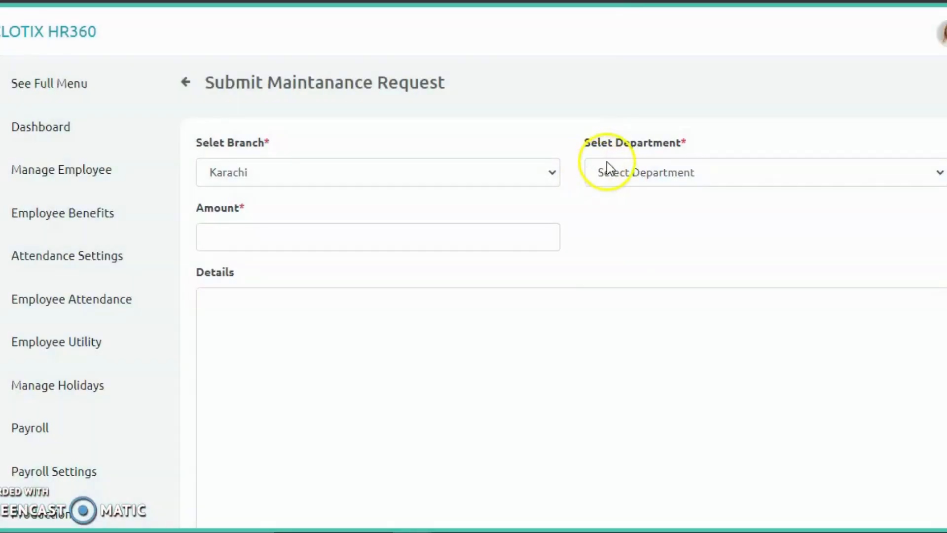
{"action": "left_click", "coordinate": [607, 163]}
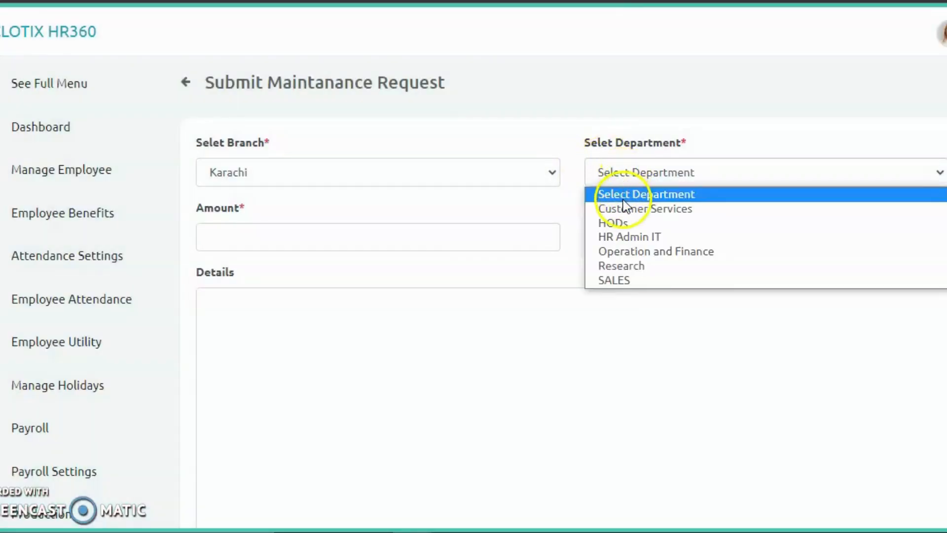
{"action": "left_click", "coordinate": [648, 237]}
Enter an amount of 10000 with the details "Need new Monitor" and submit the maintenance request
{"action": "left_click", "coordinate": [366, 235]}
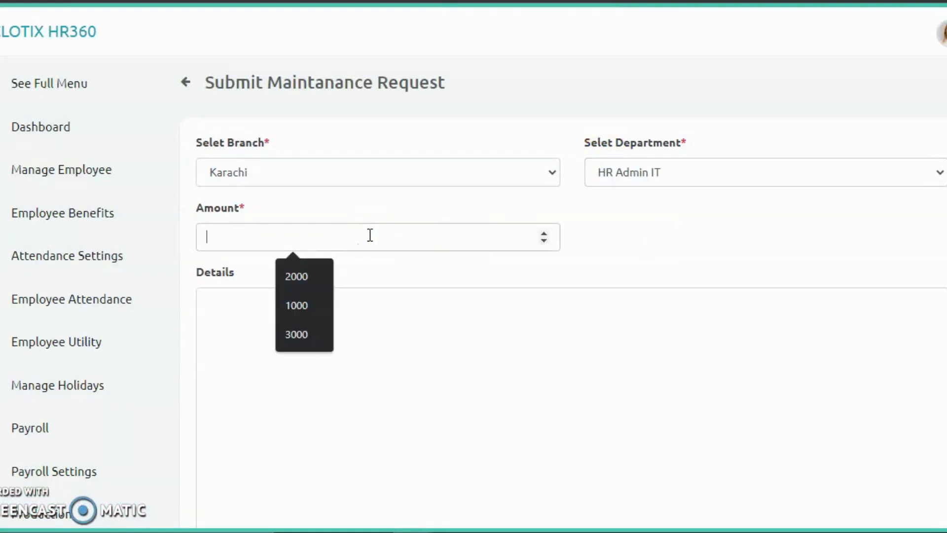
{"action": "type", "text": "10"}
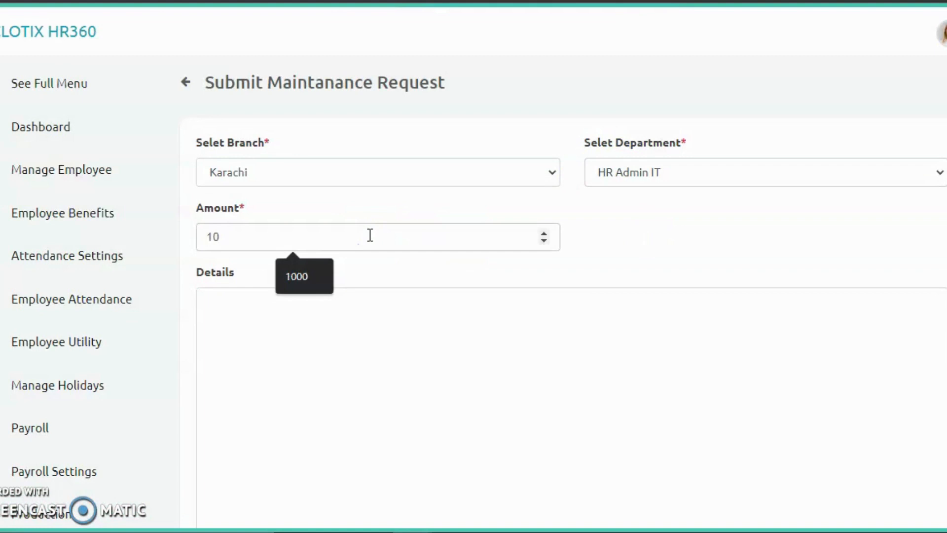
{"action": "type", "text": "000"}
{"action": "left_click", "coordinate": [331, 319]}
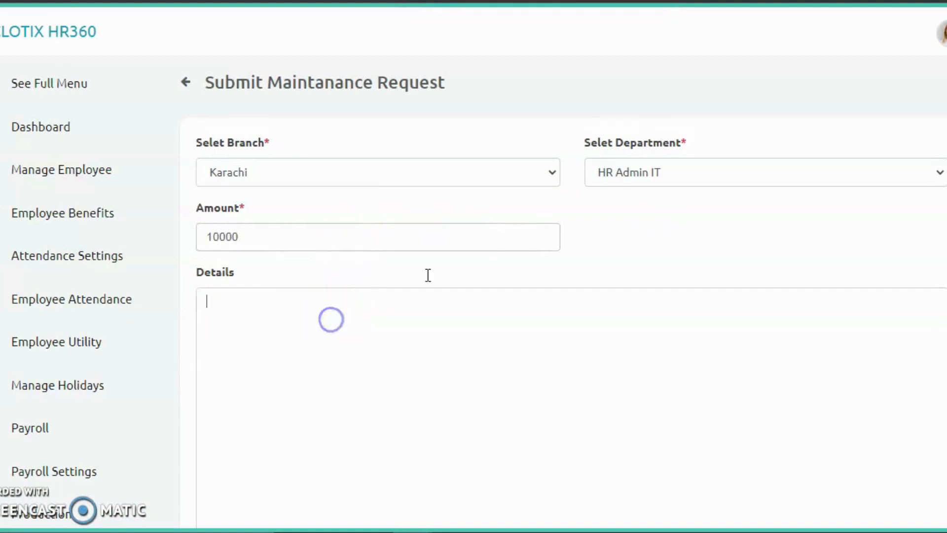
{"action": "type", "text": "Ne"}
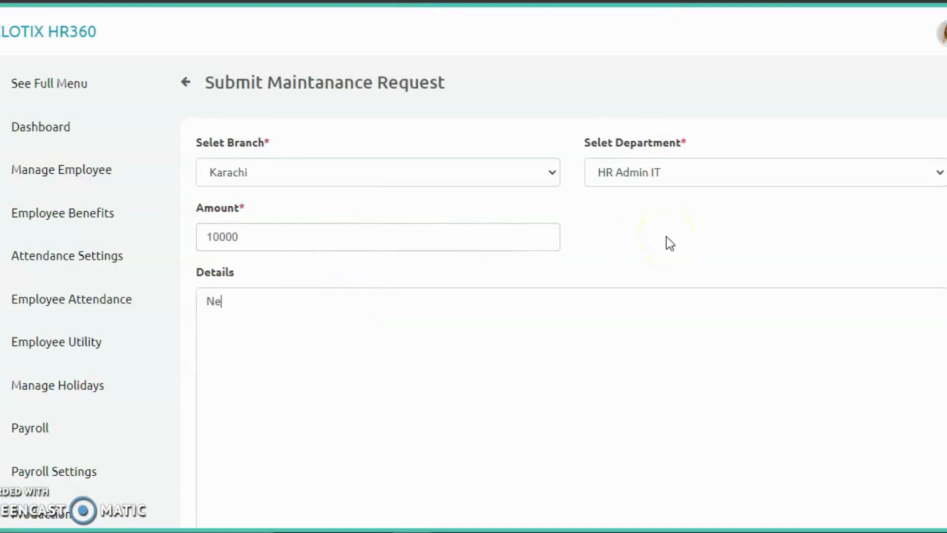
{"action": "type", "text": "ed new co"}
{"action": "type", "text": "Monitor"}
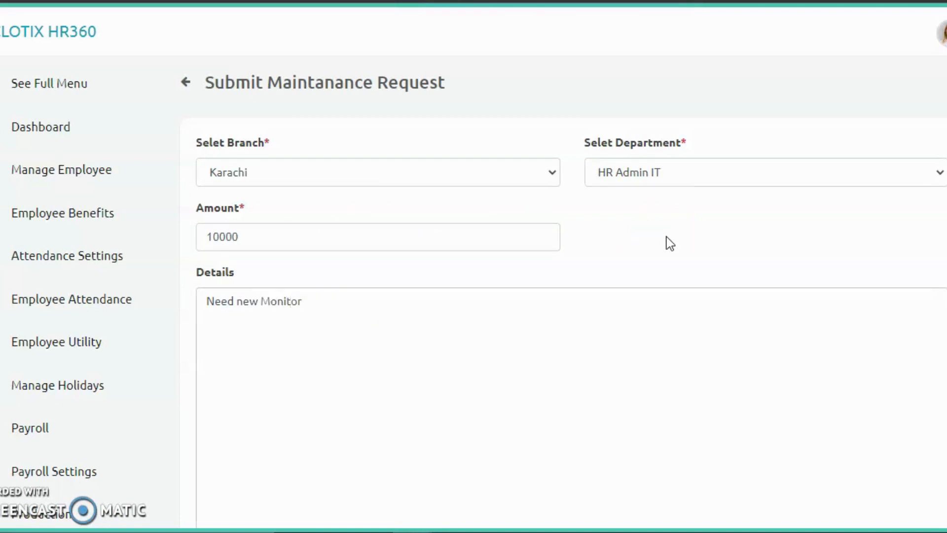
{"action": "scroll", "coordinate": [667, 238], "scroll_direction": "down", "scroll_amount": 3}
{"action": "left_click", "coordinate": [213, 455]}
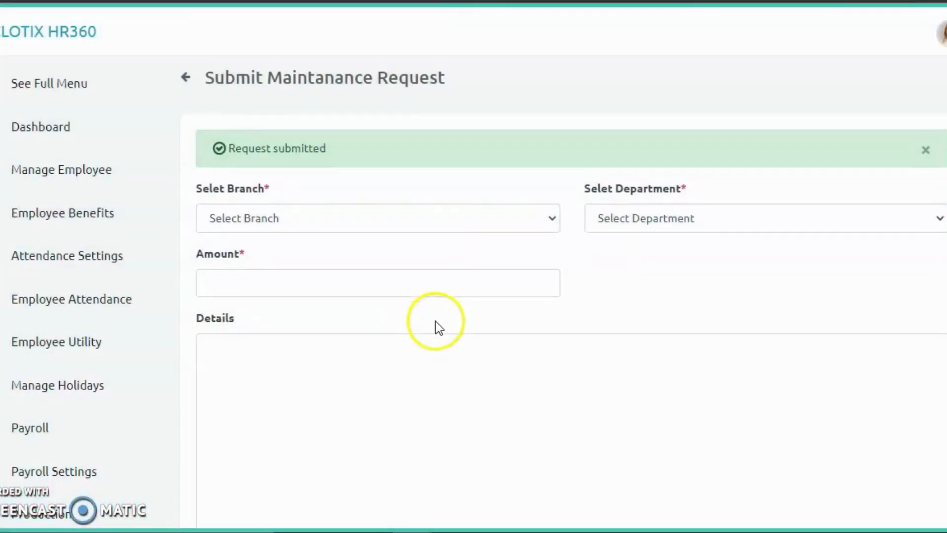
Go back to Employee Utility and search the own maintenance requests for branch Karachi, year 2022 and month August
{"action": "scroll", "coordinate": [438, 326], "scroll_direction": "down", "scroll_amount": 3}
{"action": "left_click", "coordinate": [304, 441]}
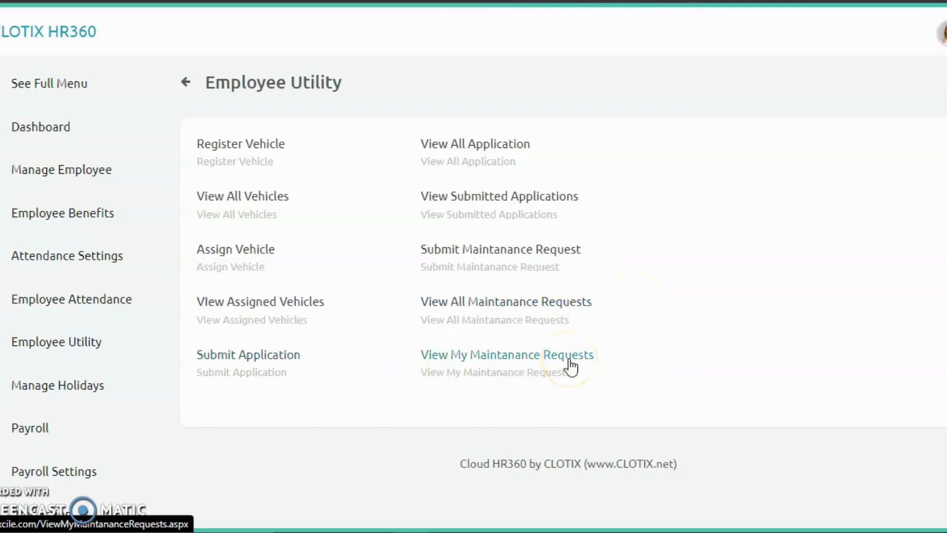
{"action": "left_click", "coordinate": [504, 367]}
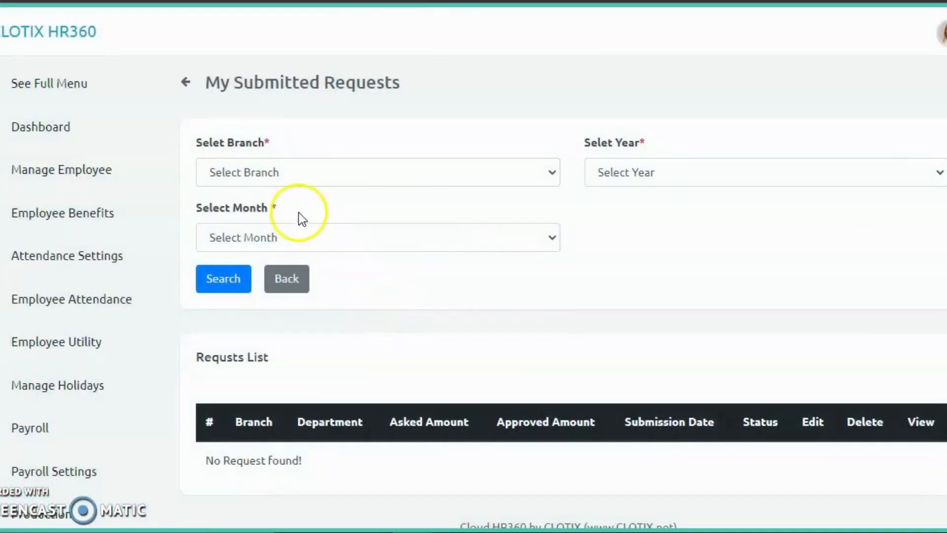
{"action": "left_click", "coordinate": [275, 170]}
{"action": "left_click", "coordinate": [268, 208]}
{"action": "left_click", "coordinate": [651, 177]}
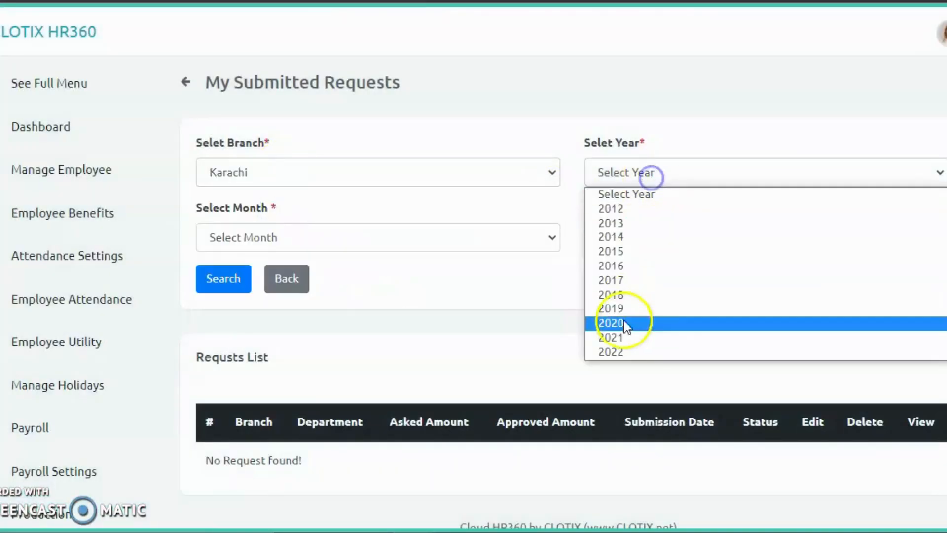
{"action": "left_click", "coordinate": [623, 348]}
{"action": "left_click", "coordinate": [297, 245]}
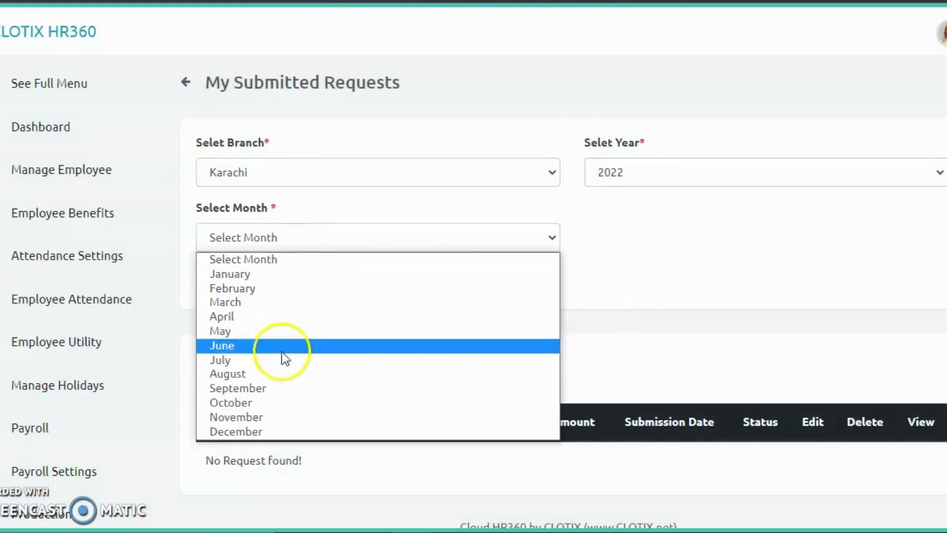
{"action": "left_click", "coordinate": [298, 373]}
{"action": "left_click", "coordinate": [223, 279]}
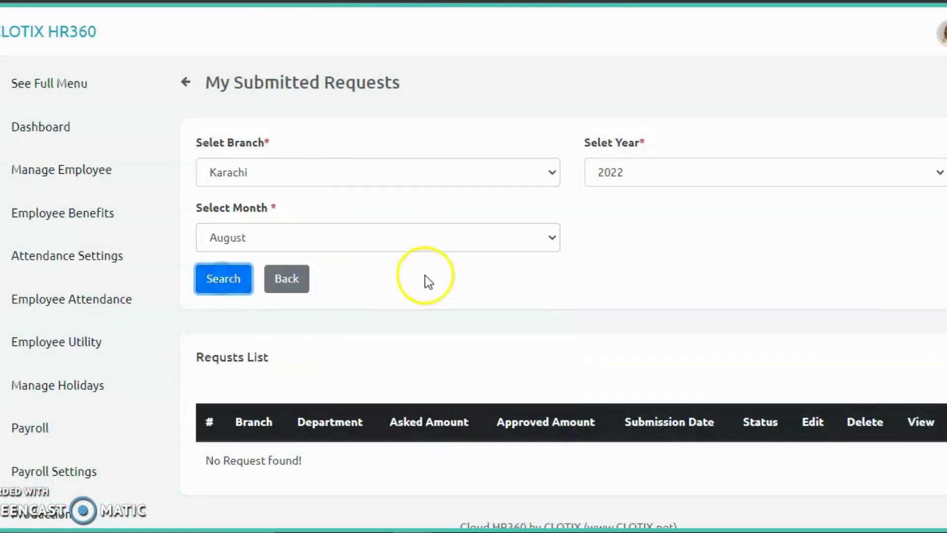
Expand the Customer Services request in the list and examine its remarks, details and transaction columns
{"action": "scroll", "coordinate": [427, 290], "scroll_direction": "down", "scroll_amount": 3}
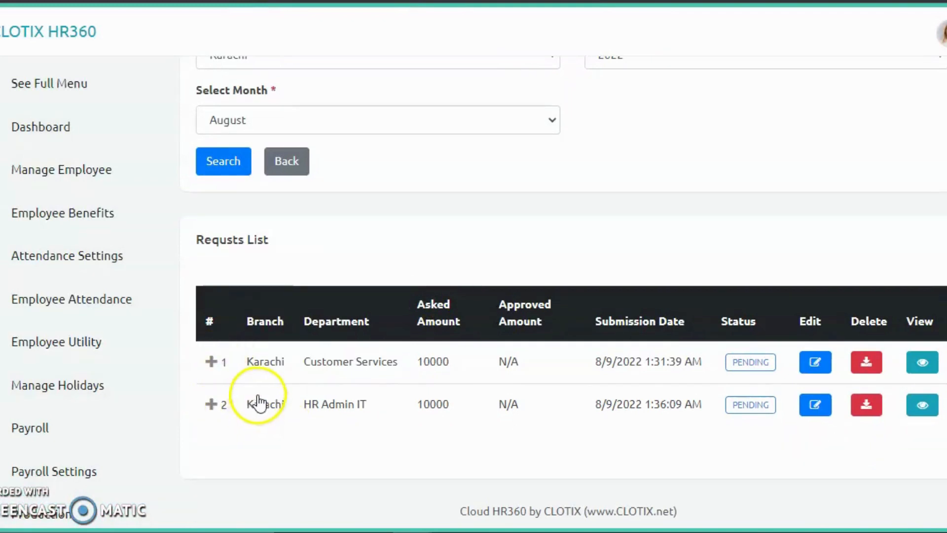
{"action": "left_click", "coordinate": [212, 363]}
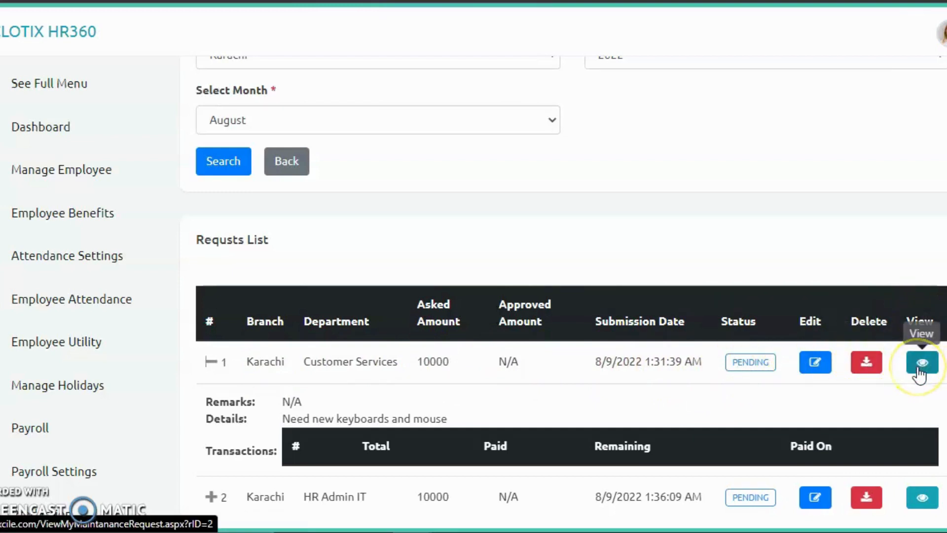
{"action": "scroll", "coordinate": [401, 377], "scroll_direction": "down", "scroll_amount": 2}
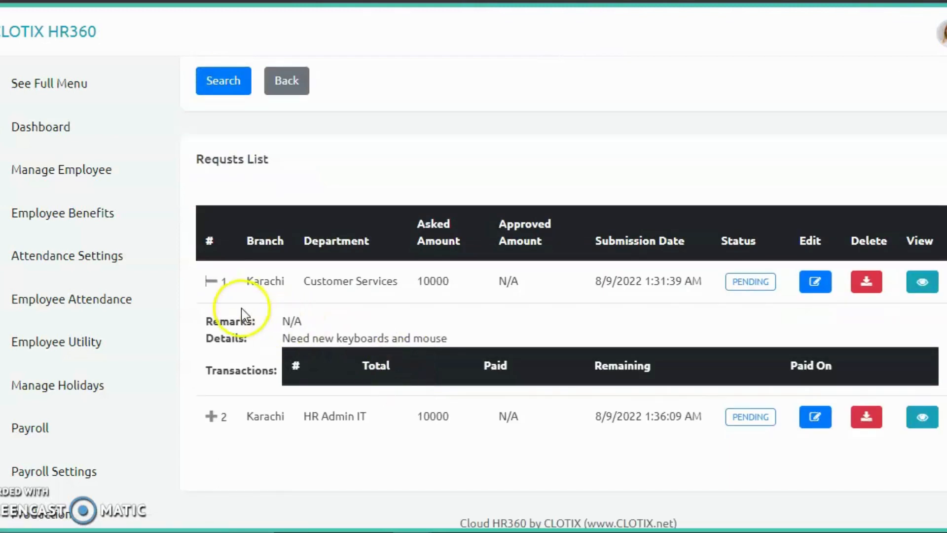
{"action": "left_click_drag", "start_coordinate": [281, 321], "coordinate": [445, 338]}
{"action": "mouse_move", "coordinate": [369, 366]}
{"action": "left_mouse_down"}
{"action": "mouse_move", "coordinate": [359, 365]}
{"action": "mouse_move", "coordinate": [398, 366]}
{"action": "mouse_move", "coordinate": [367, 366]}
{"action": "mouse_move", "coordinate": [384, 365]}
{"action": "left_mouse_up"}
{"action": "left_click", "coordinate": [380, 366]}
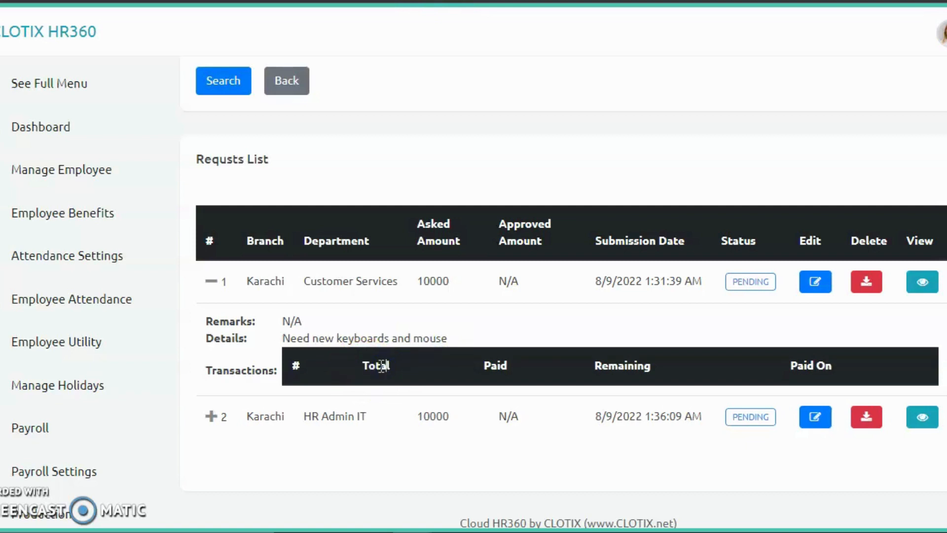
{"action": "left_click", "coordinate": [377, 364]}
{"action": "left_click_drag", "start_coordinate": [360, 364], "coordinate": [851, 364]}
{"action": "left_click", "coordinate": [850, 364]}
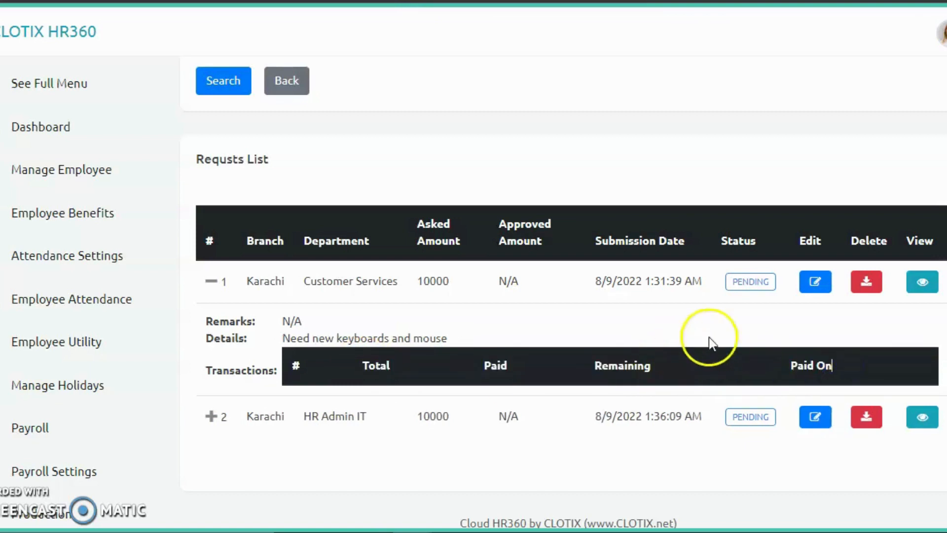
Edit the Customer Services maintenance request, setting its amount to 8000, and submit the change
{"action": "left_click", "coordinate": [814, 284]}
{"action": "left_click_drag", "start_coordinate": [243, 240], "coordinate": [183, 240]}
{"action": "type", "text": "8000"}
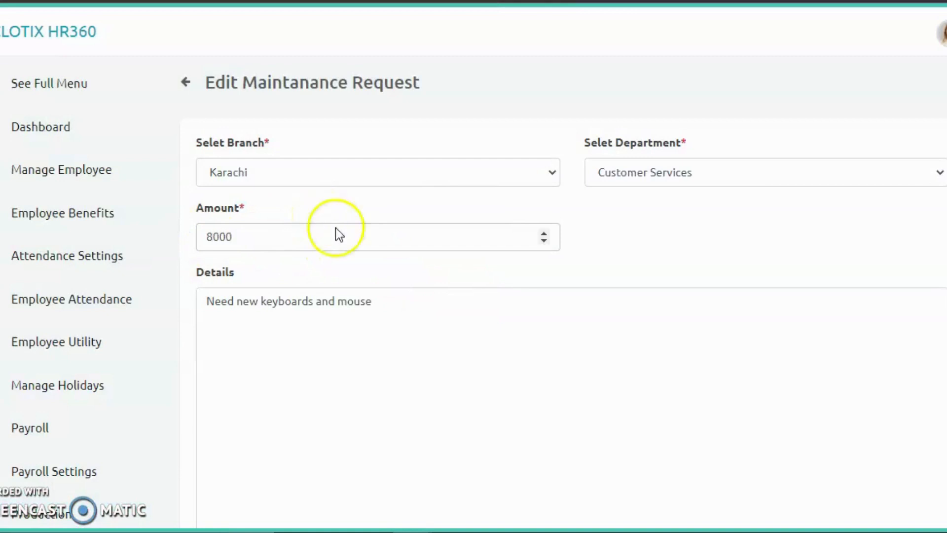
{"action": "scroll", "coordinate": [336, 227], "scroll_direction": "down", "scroll_amount": 3}
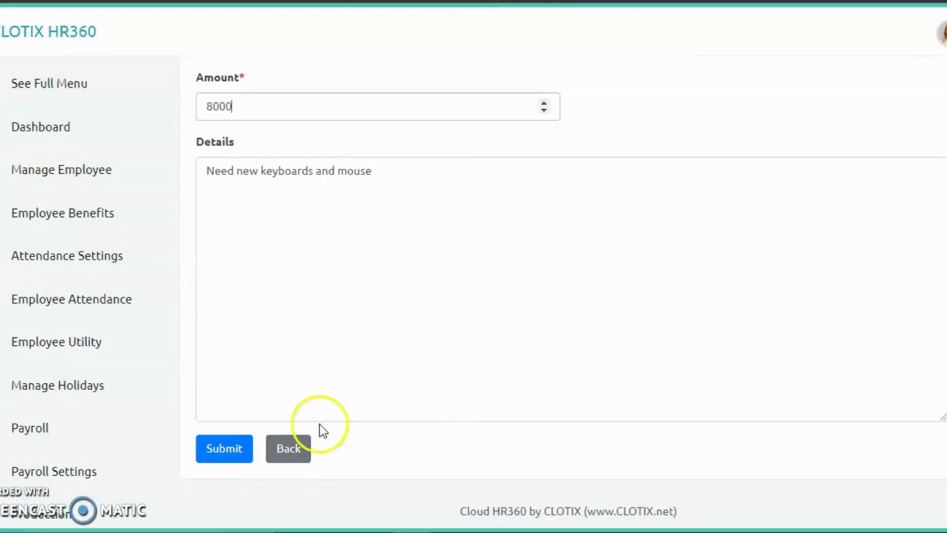
{"action": "left_click", "coordinate": [227, 448]}
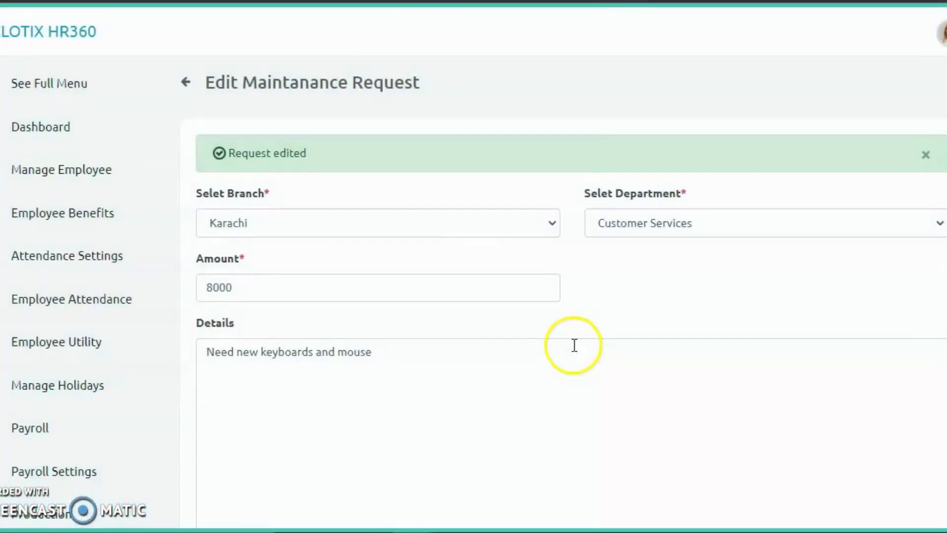
Return to My Submitted Requests and search again for branch Karachi, year 2022 and month August
{"action": "scroll", "coordinate": [572, 344], "scroll_direction": "down", "scroll_amount": 3}
{"action": "left_click", "coordinate": [289, 452]}
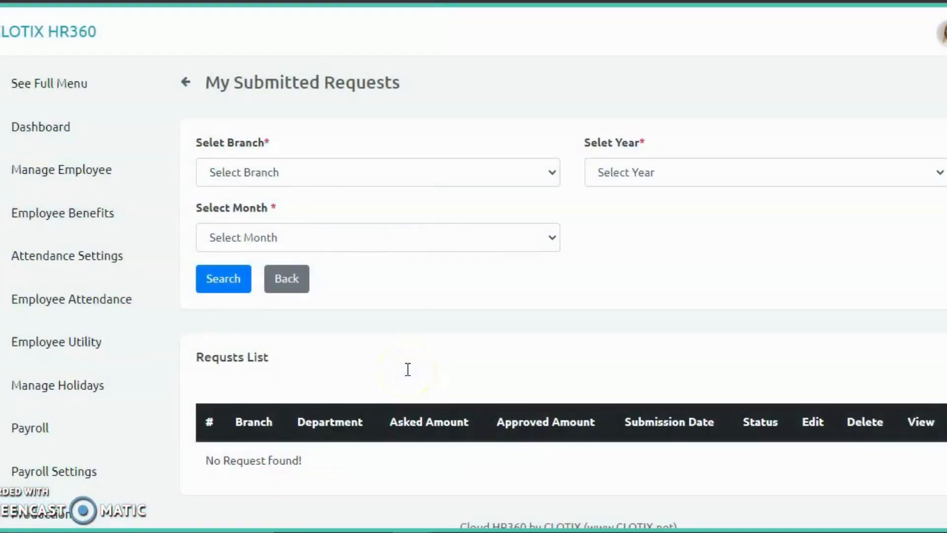
{"action": "left_click", "coordinate": [239, 170]}
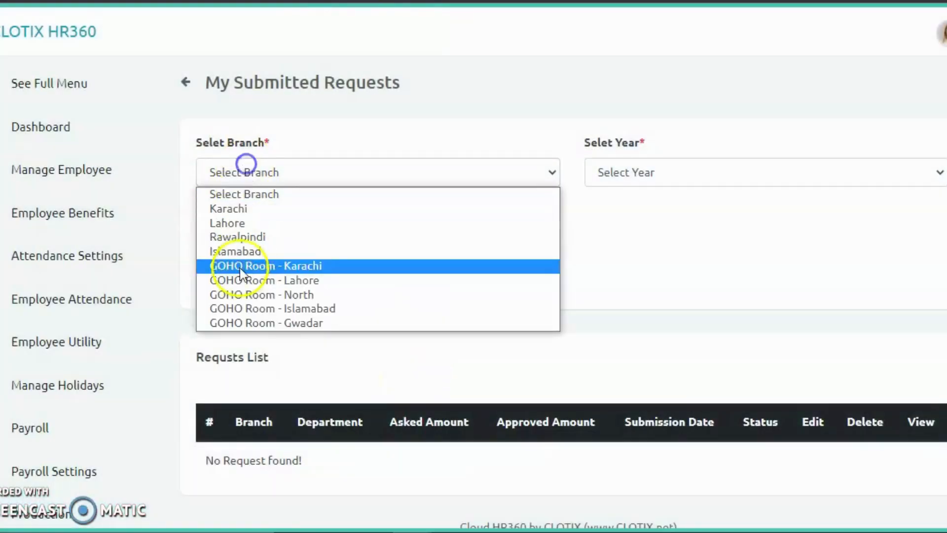
{"action": "left_click", "coordinate": [240, 208]}
{"action": "left_click", "coordinate": [663, 172]}
{"action": "left_click", "coordinate": [624, 353]}
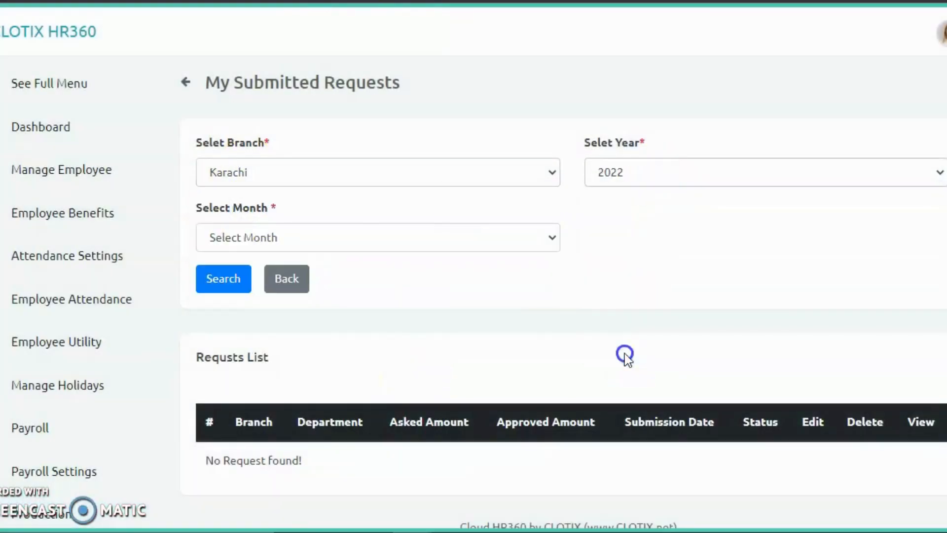
{"action": "left_click", "coordinate": [260, 231]}
{"action": "left_click", "coordinate": [267, 374]}
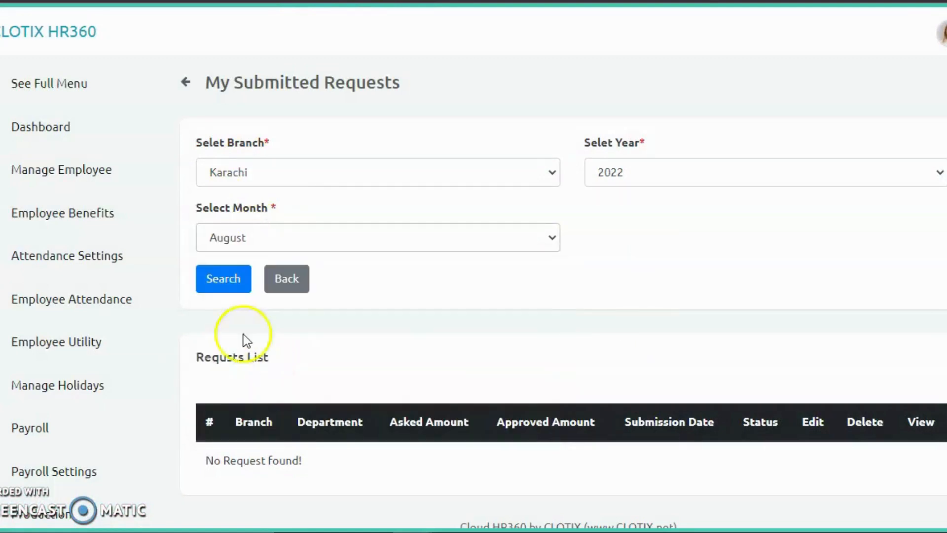
{"action": "left_click", "coordinate": [225, 279]}
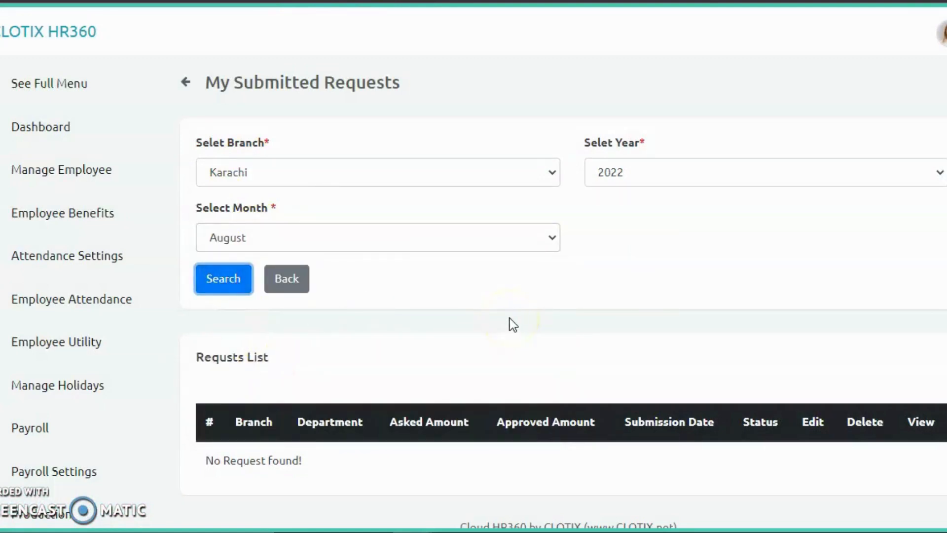
View the Customer Services request's amount summary and transaction history, and go back from that page
{"action": "scroll", "coordinate": [508, 321], "scroll_direction": "down", "scroll_amount": 3}
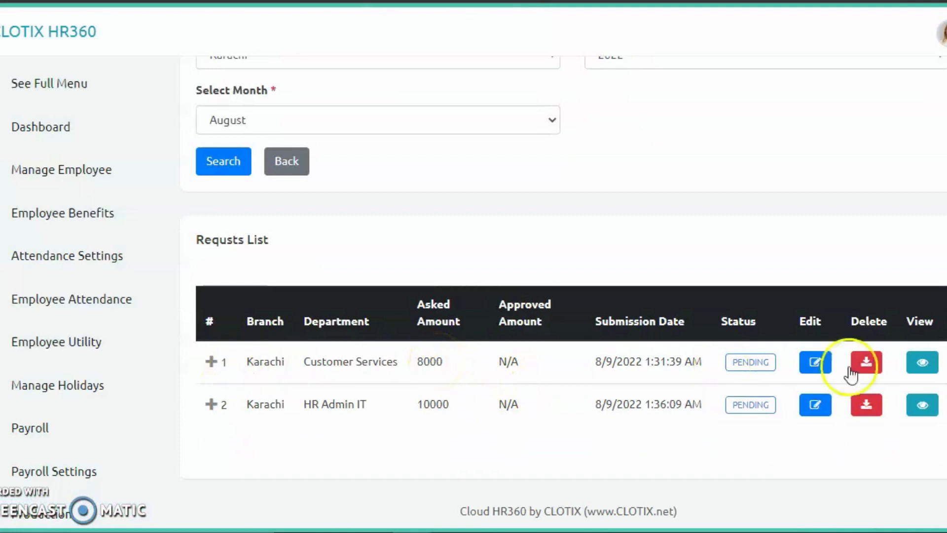
{"action": "left_click", "coordinate": [922, 362]}
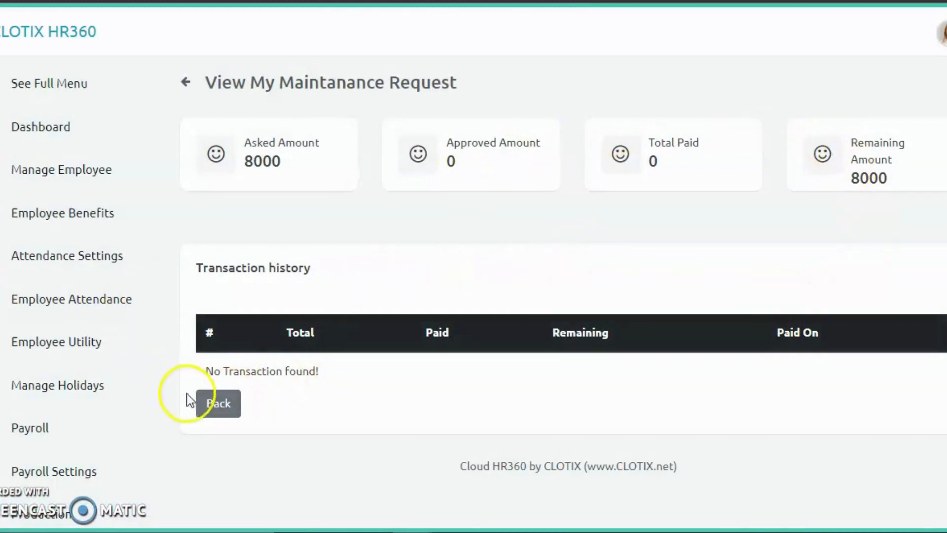
{"action": "left_click", "coordinate": [221, 414]}
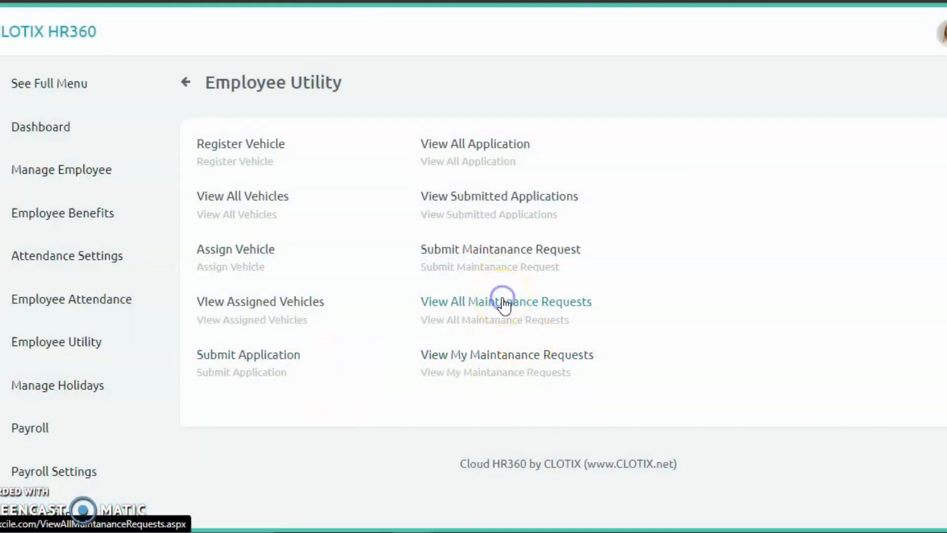
Open the list of all maintenance requests and search it for branch Karachi, year 2022 and month August
{"action": "left_click", "coordinate": [503, 302]}
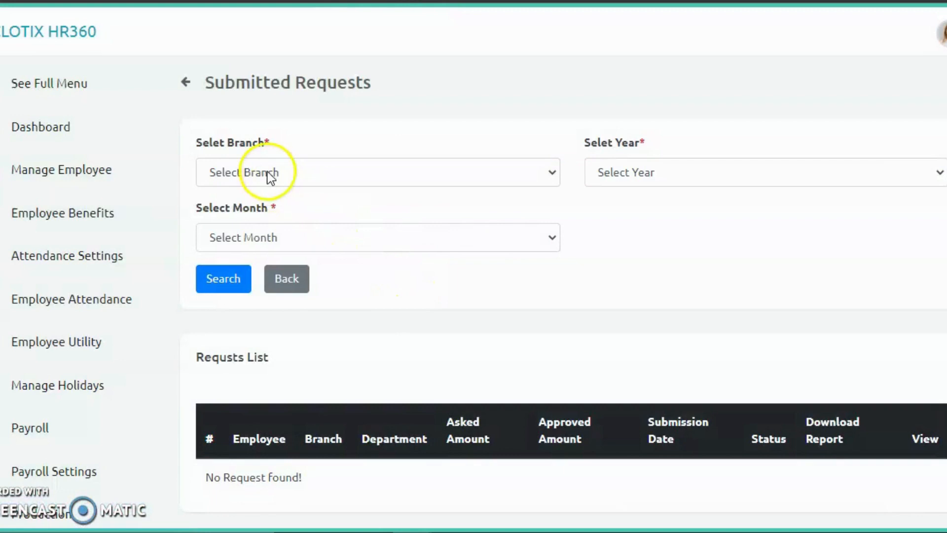
{"action": "left_click", "coordinate": [270, 177]}
{"action": "left_click", "coordinate": [268, 207]}
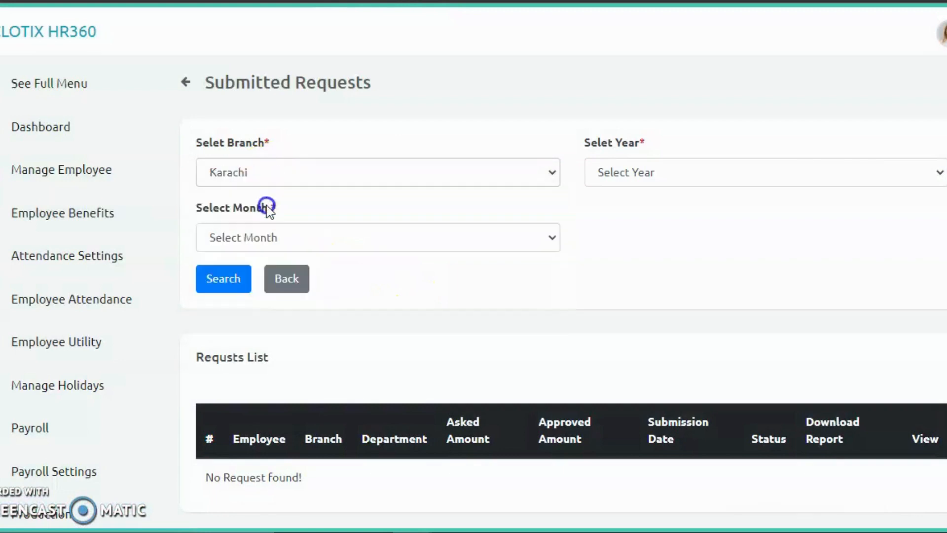
{"action": "left_click", "coordinate": [641, 174]}
{"action": "left_click", "coordinate": [643, 345]}
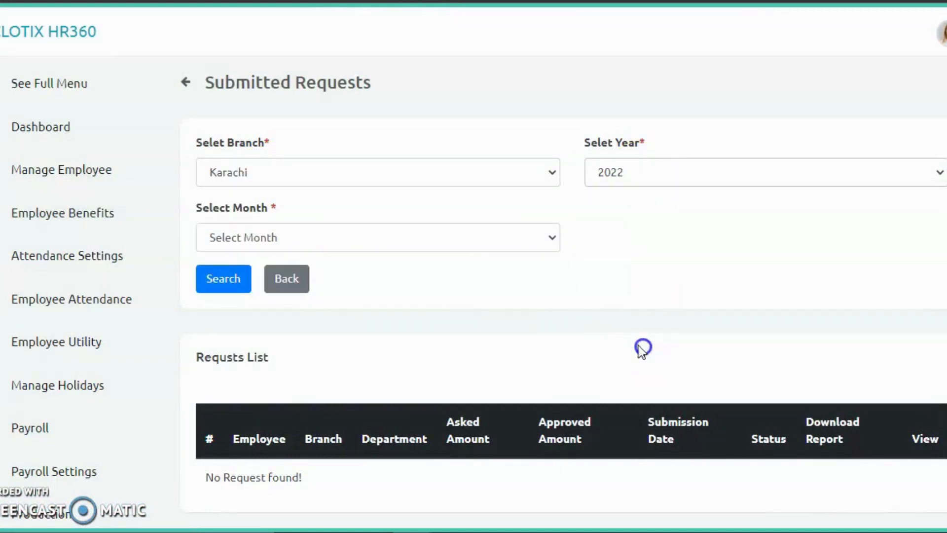
{"action": "left_click", "coordinate": [352, 224]}
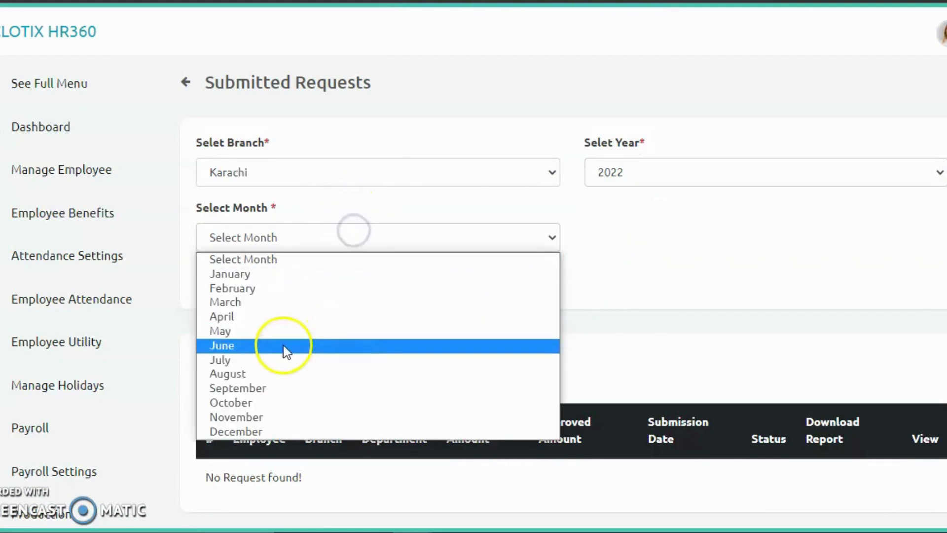
{"action": "left_click", "coordinate": [288, 375]}
{"action": "left_click", "coordinate": [222, 277]}
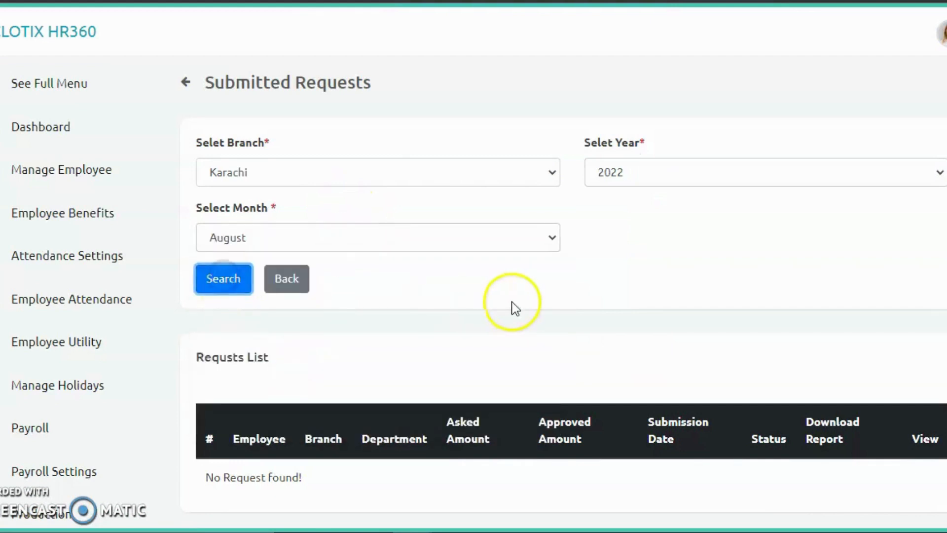
{"action": "scroll", "coordinate": [424, 331], "scroll_direction": "down", "scroll_amount": 3}
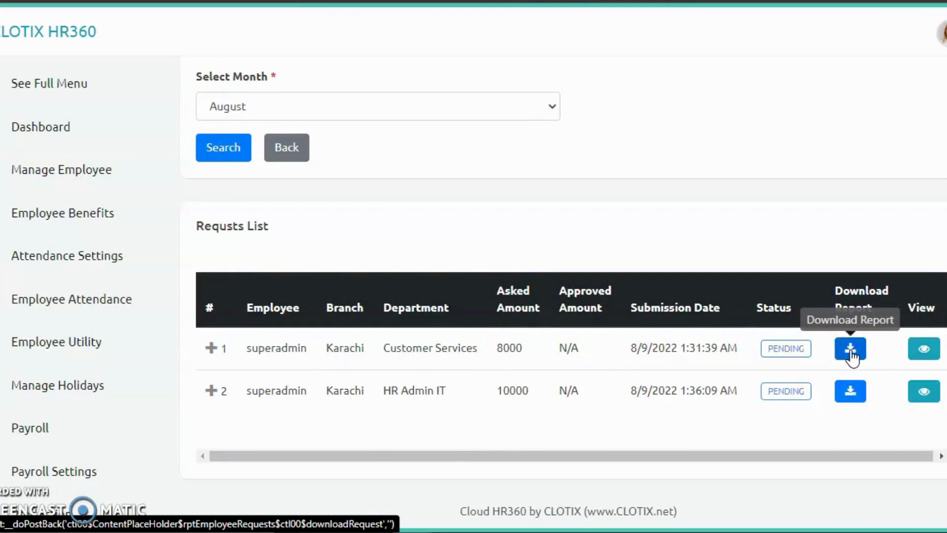
Open the Customer Services maintenance request, set its status to Accept and enter 7000 as the approved amount
{"action": "left_click", "coordinate": [924, 348]}
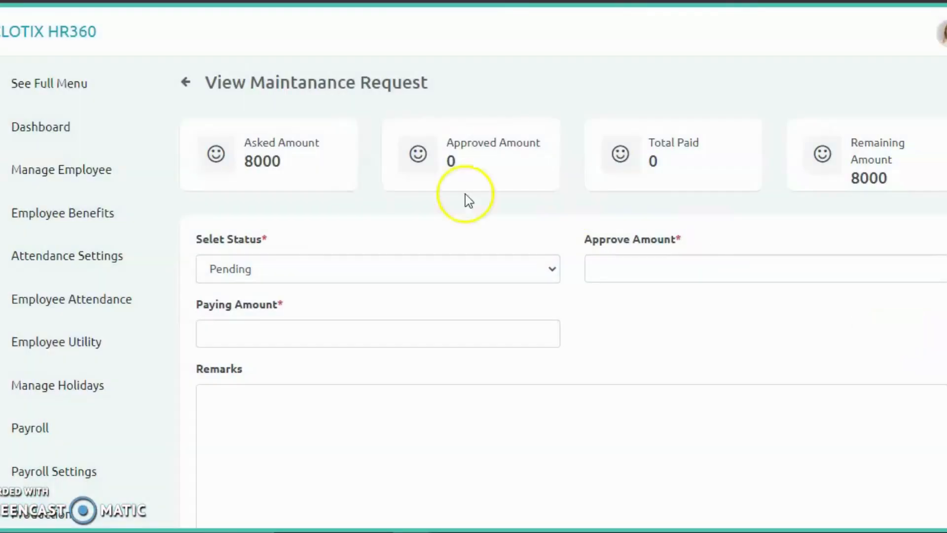
{"action": "left_click", "coordinate": [315, 271]}
{"action": "left_click", "coordinate": [323, 306]}
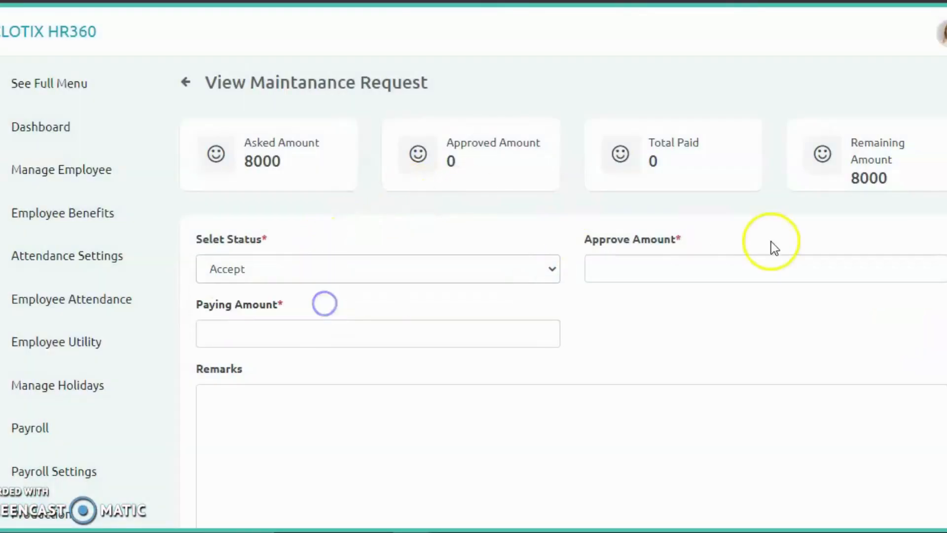
{"action": "left_click", "coordinate": [629, 271]}
{"action": "type", "text": "700"}
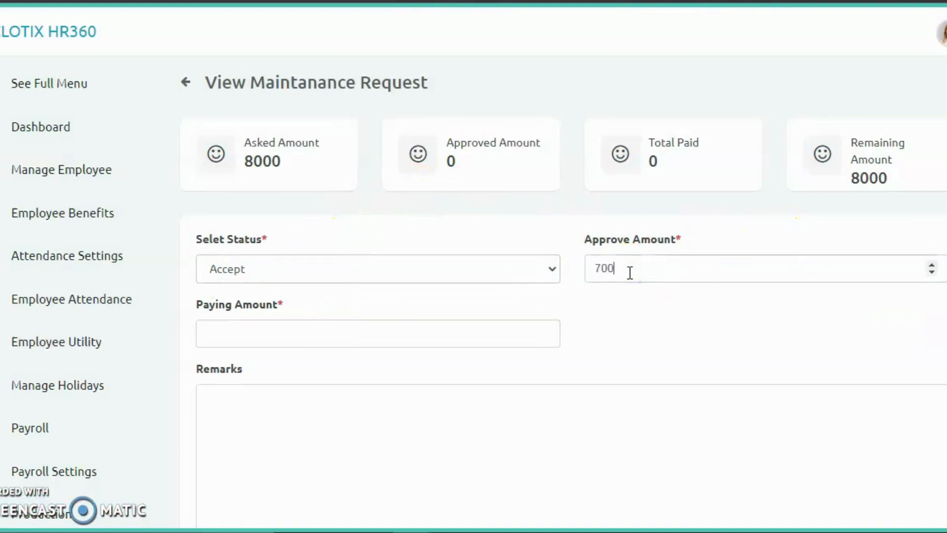
{"action": "type", "text": "0"}
Enter a paying amount of 5000 with the remarks "Buy some cheap quality" and submit the decision
{"action": "left_click", "coordinate": [314, 339]}
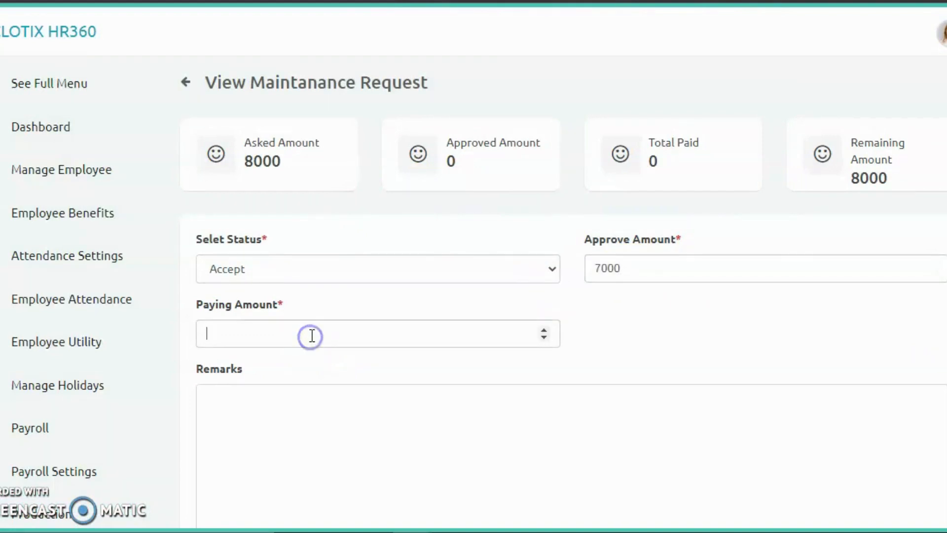
{"action": "left_click", "coordinate": [371, 327]}
{"action": "type", "text": "500"}
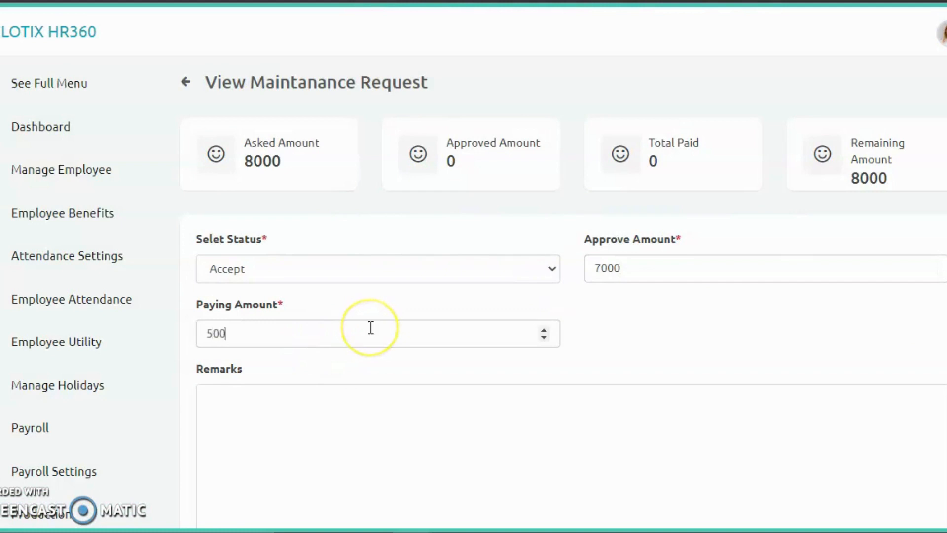
{"action": "type", "text": "0"}
{"action": "scroll", "coordinate": [395, 319], "scroll_direction": "down", "scroll_amount": 5}
{"action": "left_click", "coordinate": [309, 218]}
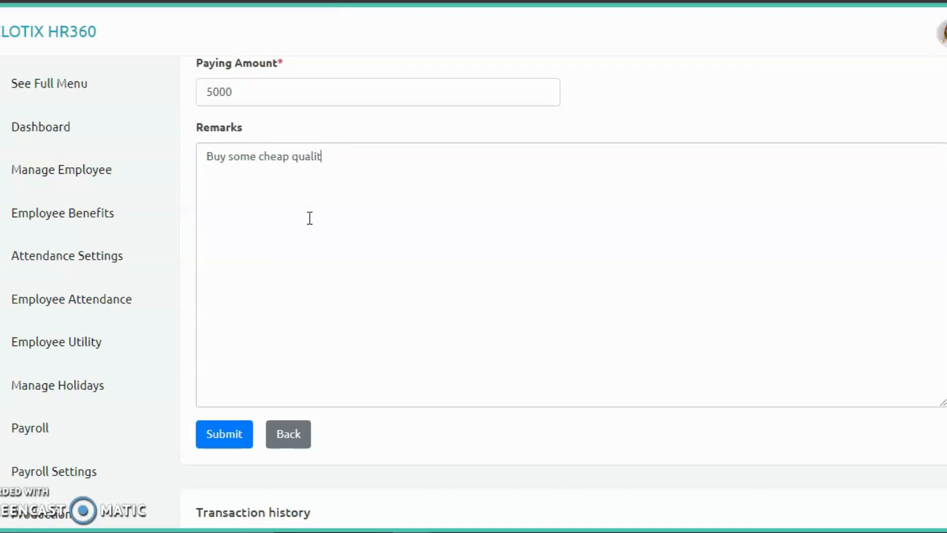
{"action": "left_click", "coordinate": [225, 433]}
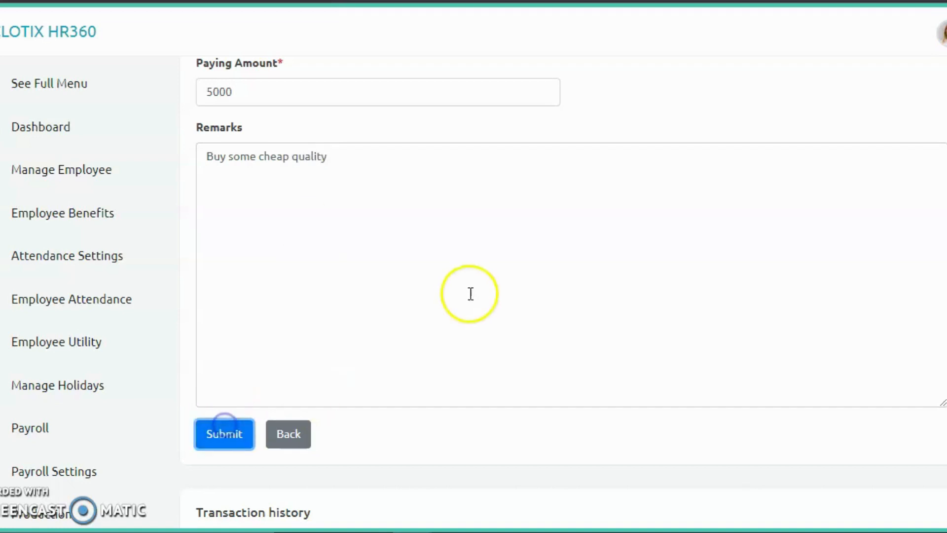
Check the first transaction's total, paid and remaining amounts in the history, and the request's amount summary
{"action": "scroll", "coordinate": [494, 307], "scroll_direction": "down", "scroll_amount": 3}
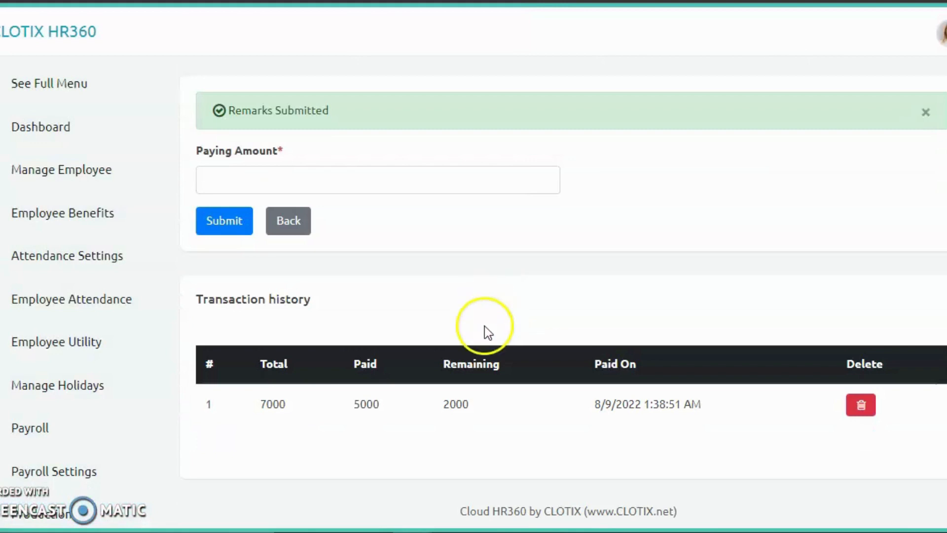
{"action": "left_click_drag", "start_coordinate": [261, 405], "coordinate": [289, 404]}
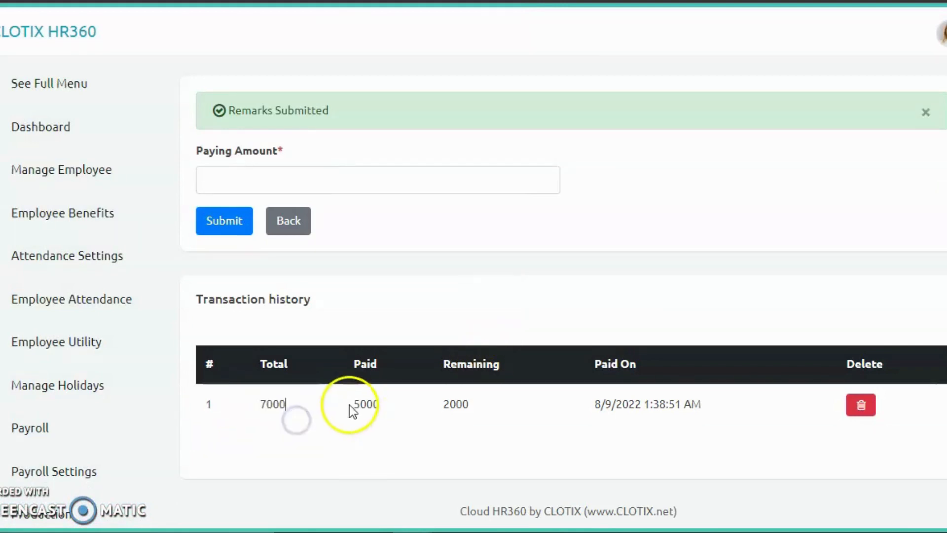
{"action": "left_click_drag", "start_coordinate": [350, 405], "coordinate": [373, 404]}
{"action": "left_click_drag", "start_coordinate": [444, 404], "coordinate": [468, 403]}
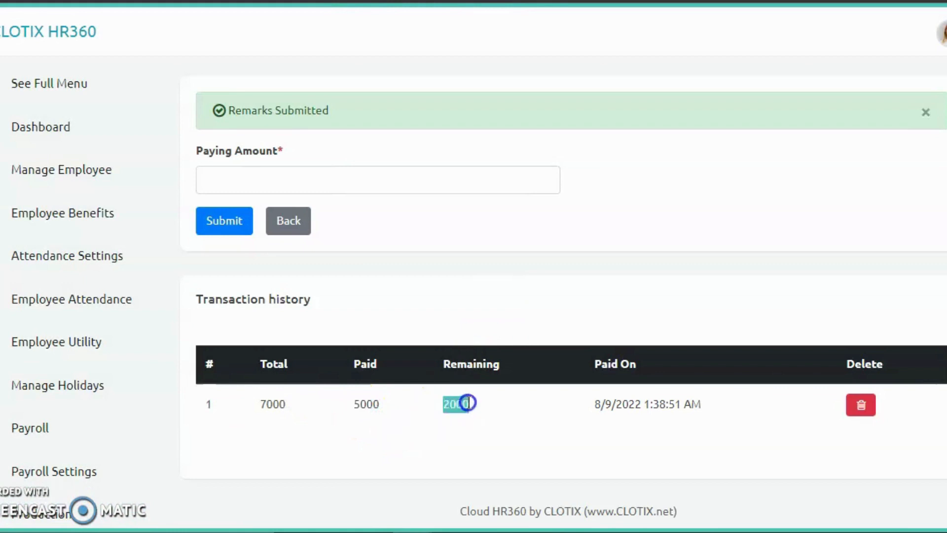
{"action": "scroll", "coordinate": [370, 343], "scroll_direction": "up", "scroll_amount": 3}
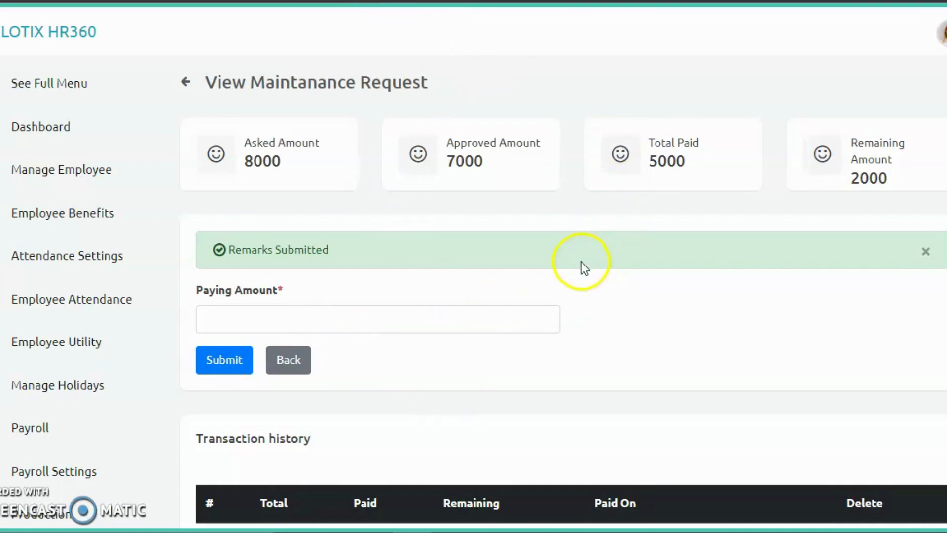
Dismiss the success message and submit a second payment of 2000 for the request
{"action": "left_click", "coordinate": [935, 255]}
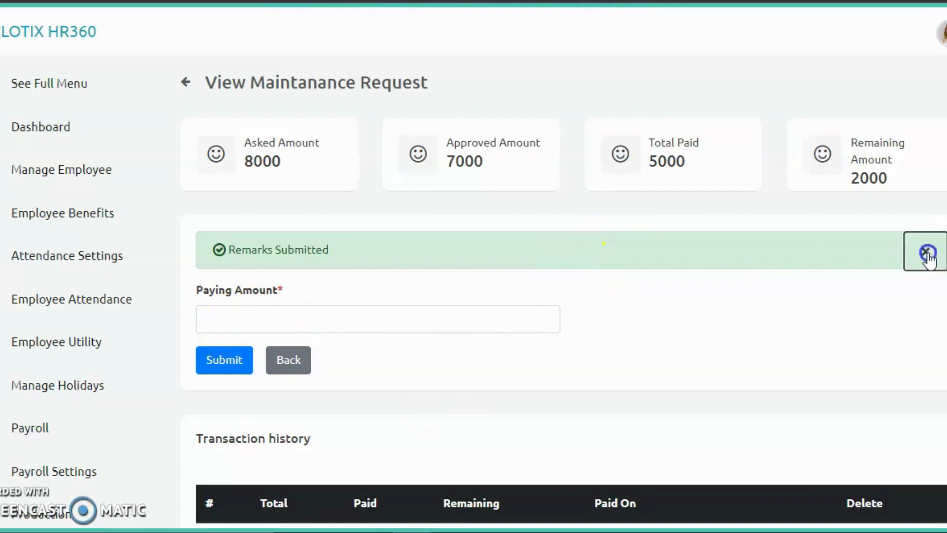
{"action": "left_click", "coordinate": [316, 264]}
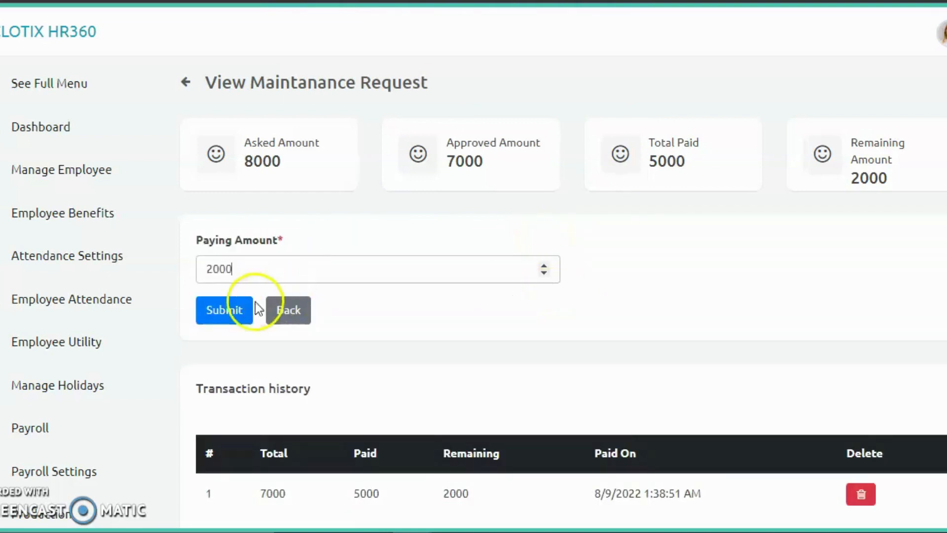
{"action": "left_click", "coordinate": [229, 313]}
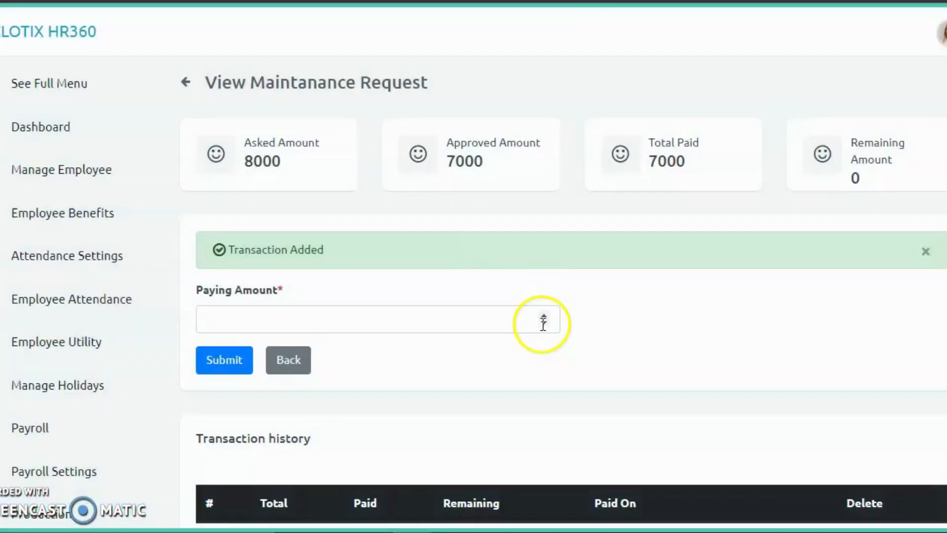
Examine the transaction history for the second payment's total, paid and remaining amounts and both payment dates
{"action": "scroll", "coordinate": [362, 348], "scroll_direction": "down", "scroll_amount": 3}
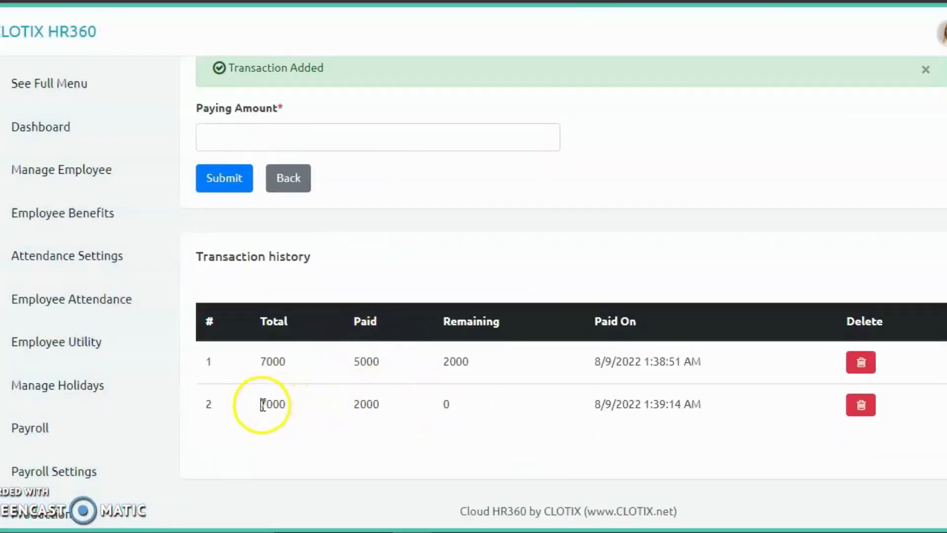
{"action": "left_click_drag", "start_coordinate": [261, 403], "coordinate": [296, 407]}
{"action": "left_click_drag", "start_coordinate": [354, 403], "coordinate": [379, 405]}
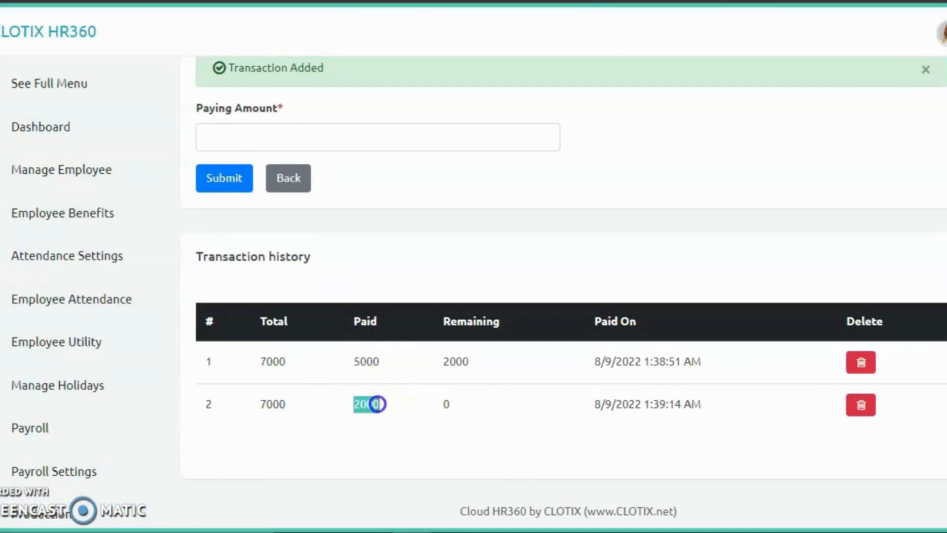
{"action": "left_click", "coordinate": [381, 409]}
{"action": "left_click_drag", "start_coordinate": [447, 403], "coordinate": [465, 407]}
{"action": "left_click_drag", "start_coordinate": [589, 361], "coordinate": [680, 363]}
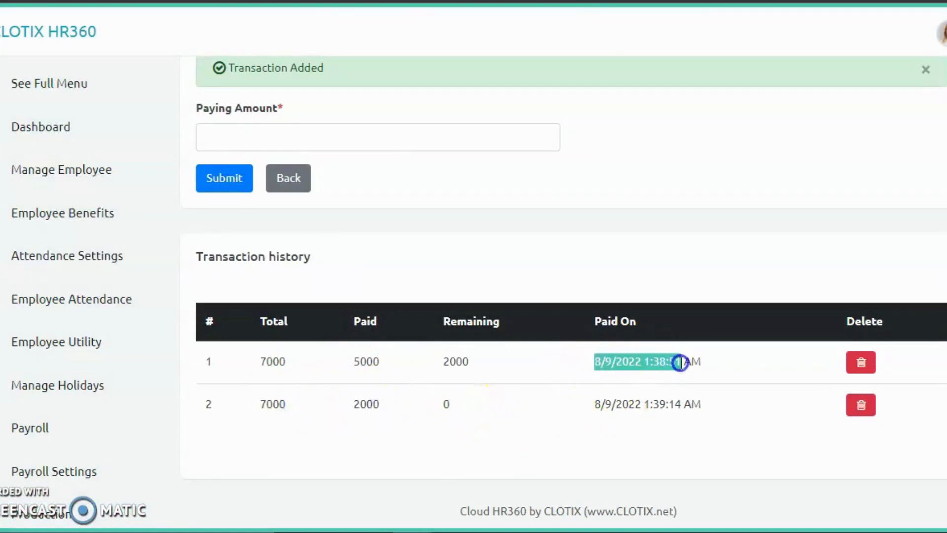
{"action": "left_click", "coordinate": [675, 402]}
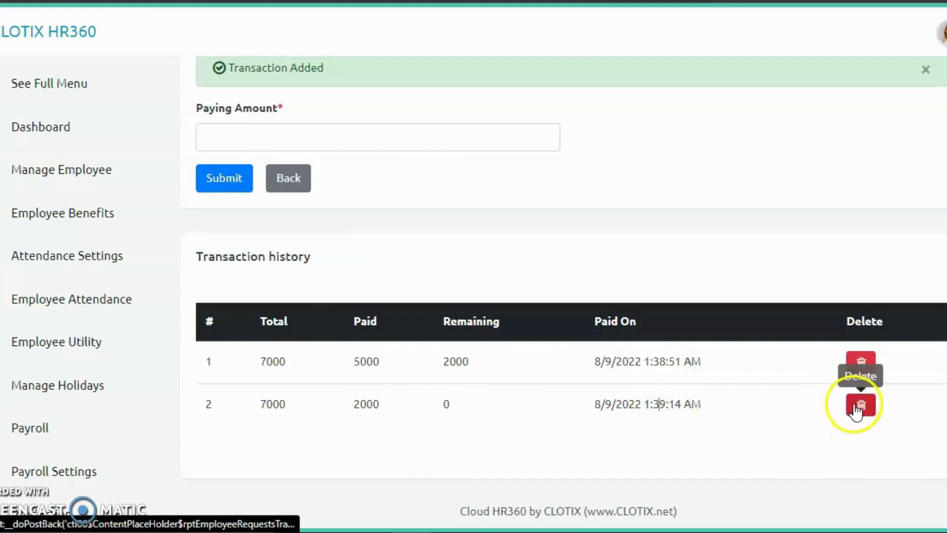
Try to submit a further payment of 500 for the request, and dismiss the resulting message
{"action": "scroll", "coordinate": [650, 387], "scroll_direction": "up", "scroll_amount": 3}
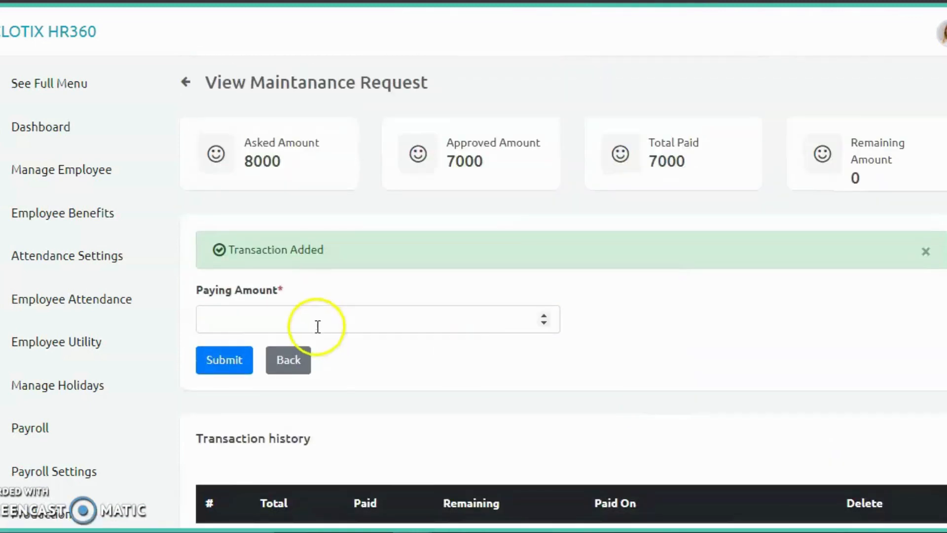
{"action": "left_click", "coordinate": [297, 320]}
{"action": "scroll", "coordinate": [461, 444], "scroll_direction": "down", "scroll_amount": 3}
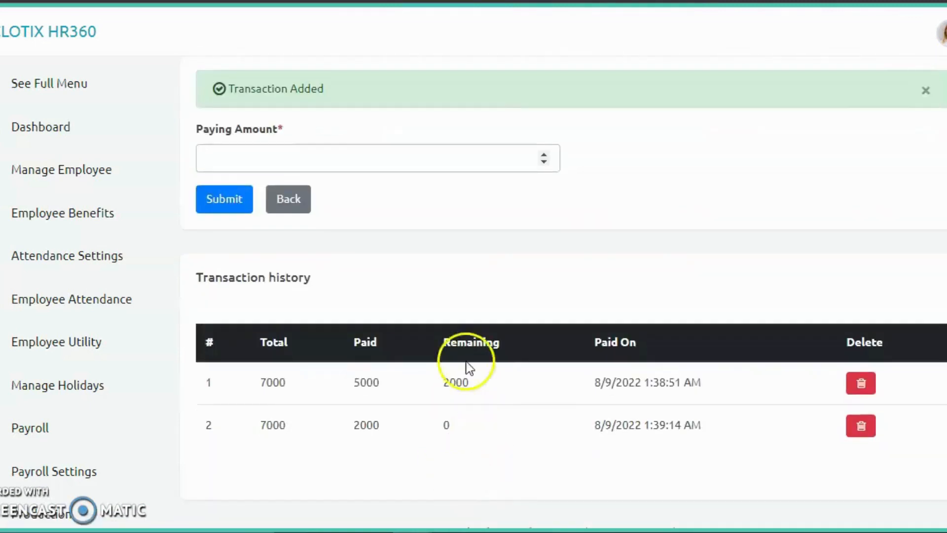
{"action": "scroll", "coordinate": [414, 356], "scroll_direction": "up", "scroll_amount": 3}
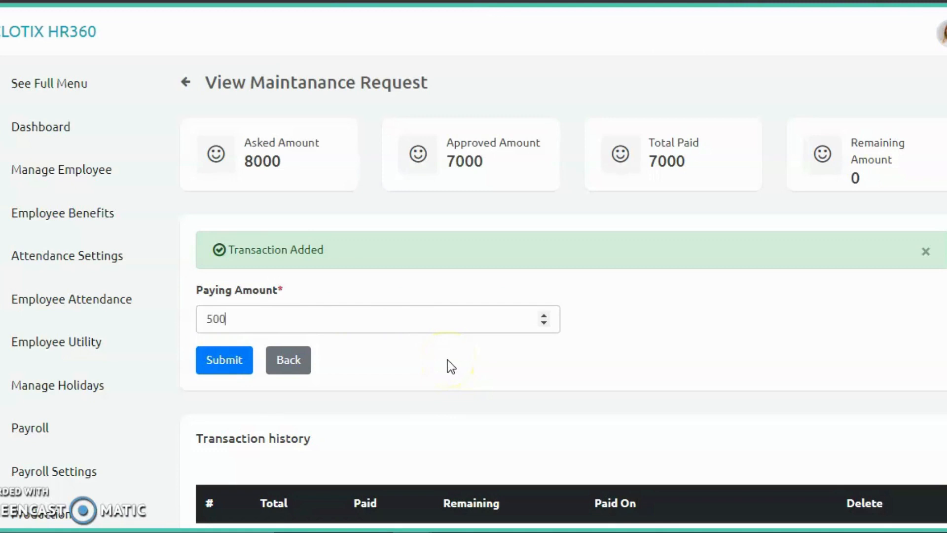
{"action": "left_click", "coordinate": [215, 369]}
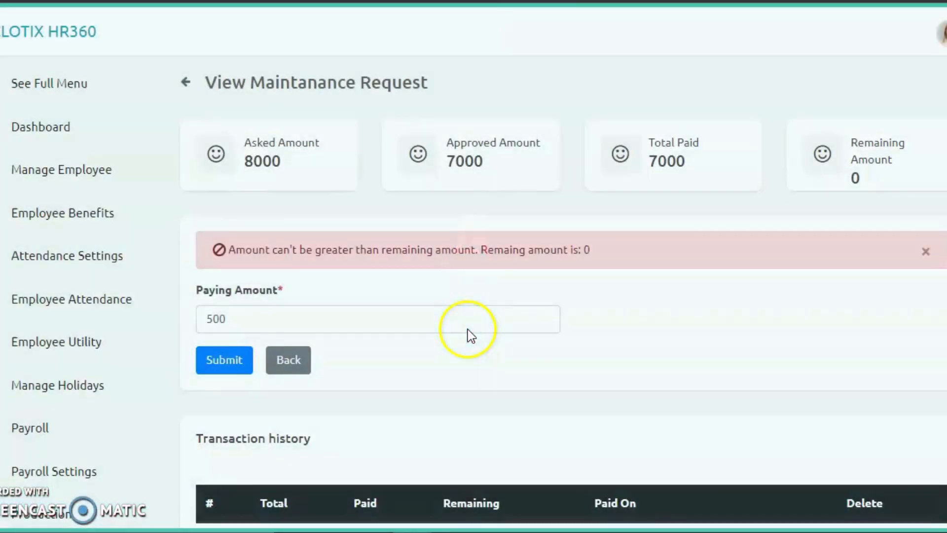
{"action": "left_click", "coordinate": [926, 252]}
Return to My Submitted Requests, search for branch Karachi, year 2022 and month August, and expand the Customer Services request
{"action": "left_click", "coordinate": [291, 312]}
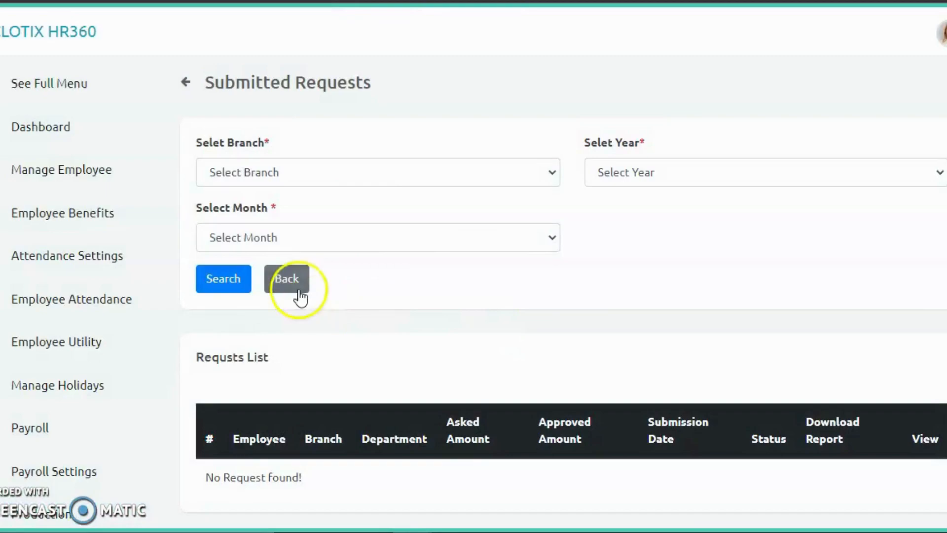
{"action": "left_click", "coordinate": [287, 280]}
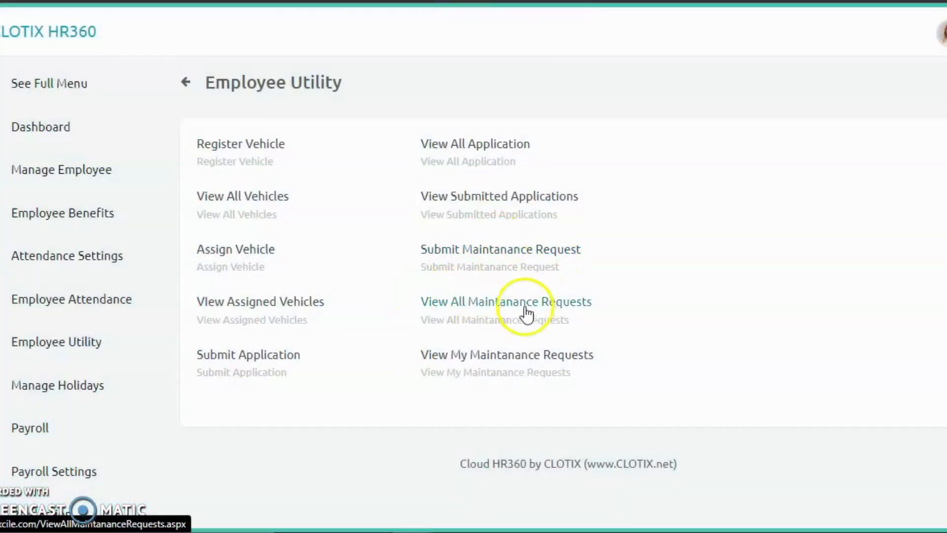
{"action": "left_click", "coordinate": [516, 358]}
{"action": "left_click", "coordinate": [251, 172]}
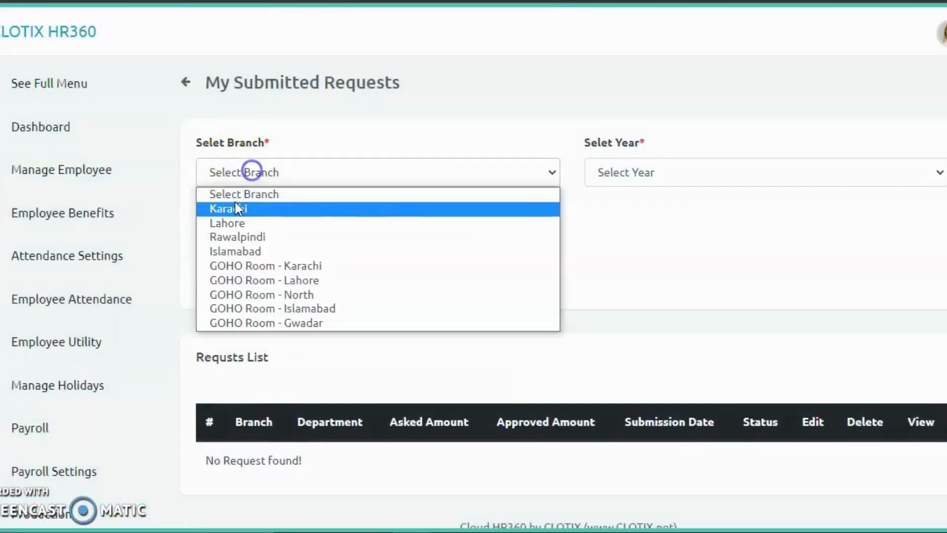
{"action": "left_click", "coordinate": [240, 211]}
{"action": "left_click", "coordinate": [715, 170]}
{"action": "left_click", "coordinate": [645, 350]}
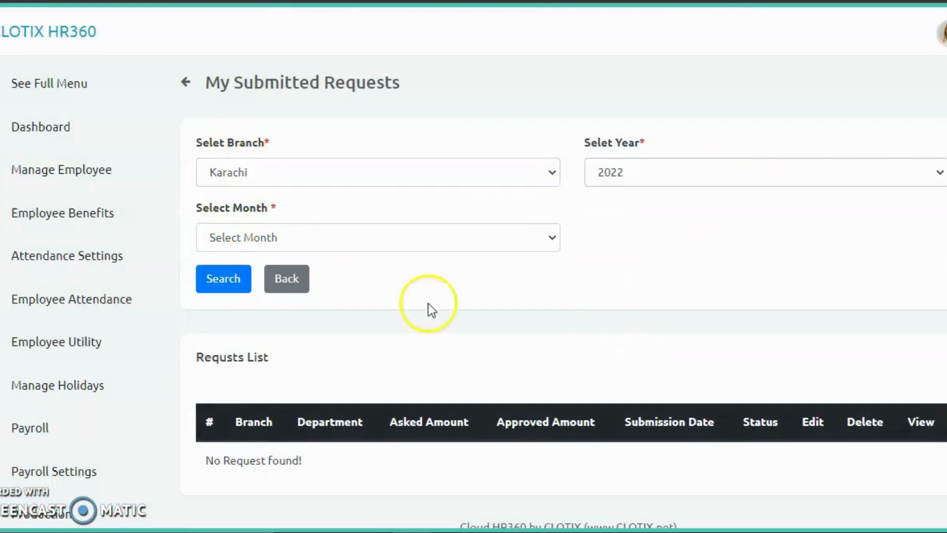
{"action": "left_click", "coordinate": [255, 242]}
{"action": "left_click", "coordinate": [232, 373]}
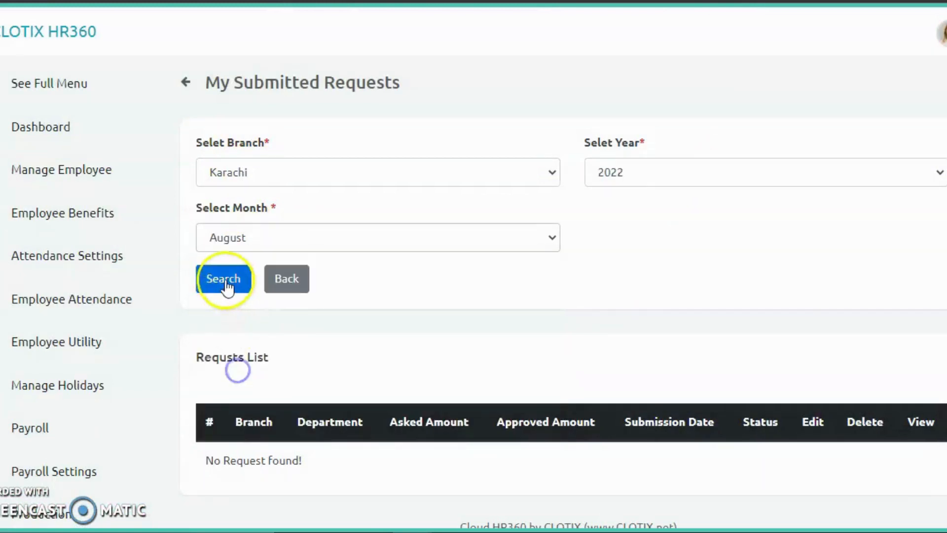
{"action": "left_click", "coordinate": [225, 279]}
{"action": "scroll", "coordinate": [387, 296], "scroll_direction": "down", "scroll_amount": 2}
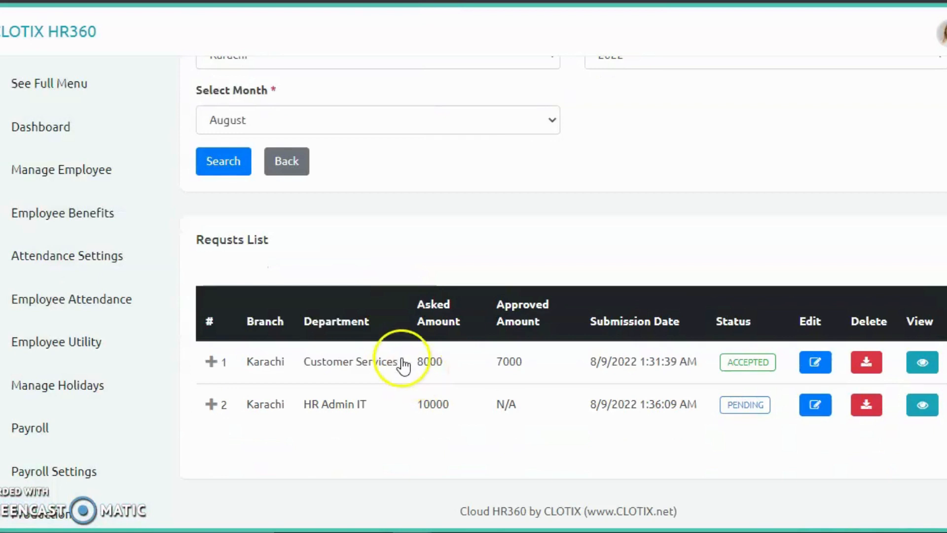
{"action": "left_click", "coordinate": [210, 361]}
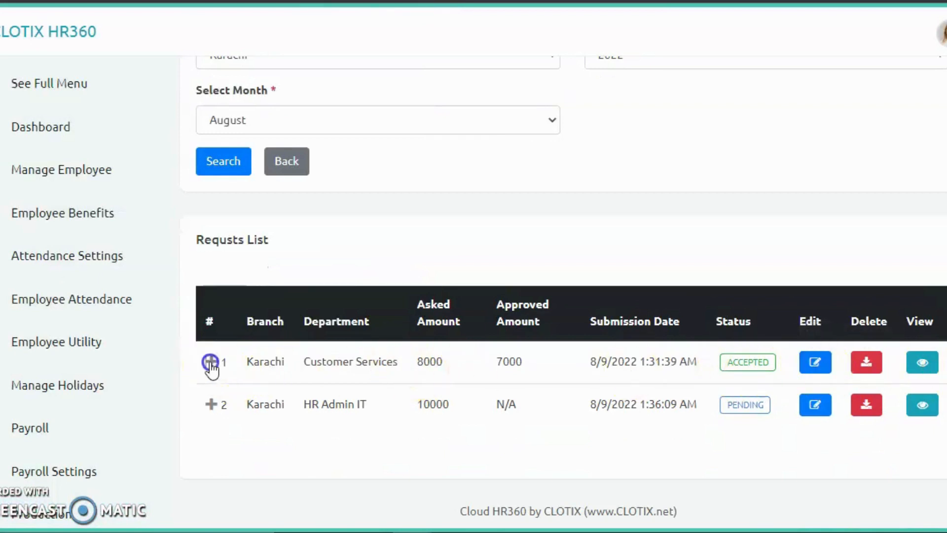
Examine the expanded Customer Services request's remarks, details and payment transactions
{"action": "scroll", "coordinate": [370, 387], "scroll_direction": "down", "scroll_amount": 2}
{"action": "left_click_drag", "start_coordinate": [284, 326], "coordinate": [404, 324]}
{"action": "left_click", "coordinate": [404, 324]}
{"action": "left_click_drag", "start_coordinate": [275, 337], "coordinate": [476, 338]}
{"action": "left_click", "coordinate": [475, 341]}
{"action": "left_click_drag", "start_coordinate": [329, 398], "coordinate": [796, 440]}
{"action": "left_click", "coordinate": [799, 442]}
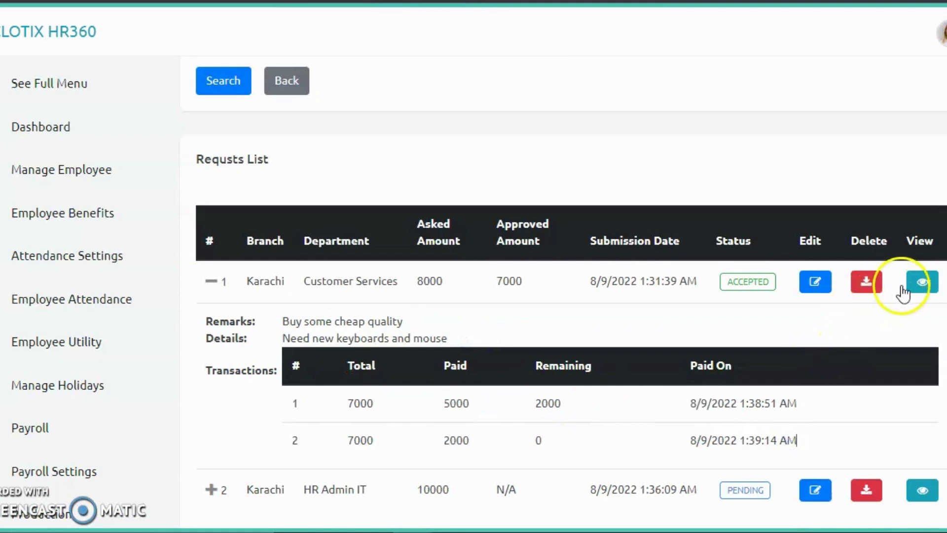
View the Customer Services request and examine its asked, approved, total paid and remaining amounts
{"action": "left_click", "coordinate": [921, 281]}
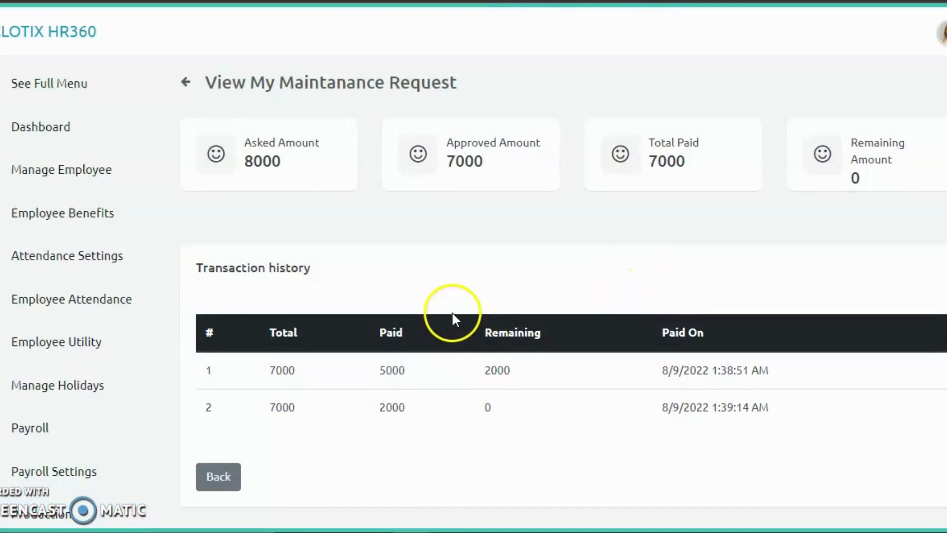
{"action": "left_click", "coordinate": [820, 170]}
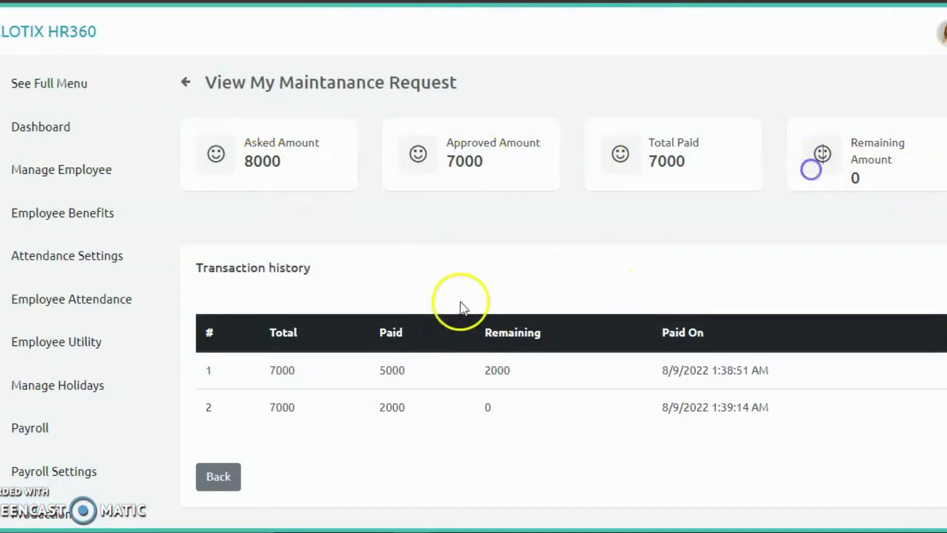
{"action": "left_click", "coordinate": [370, 290]}
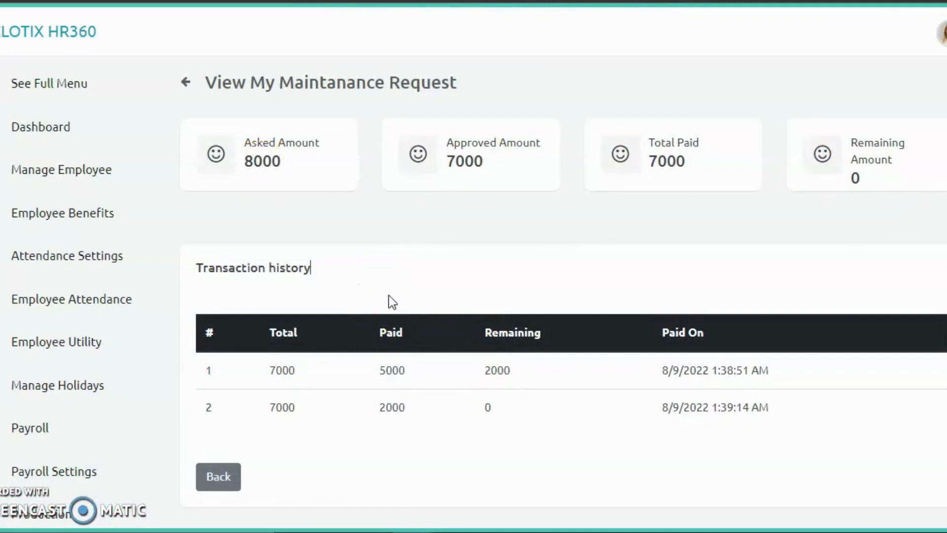
{"action": "left_click", "coordinate": [389, 295]}
{"action": "left_click_drag", "start_coordinate": [238, 160], "coordinate": [276, 156]}
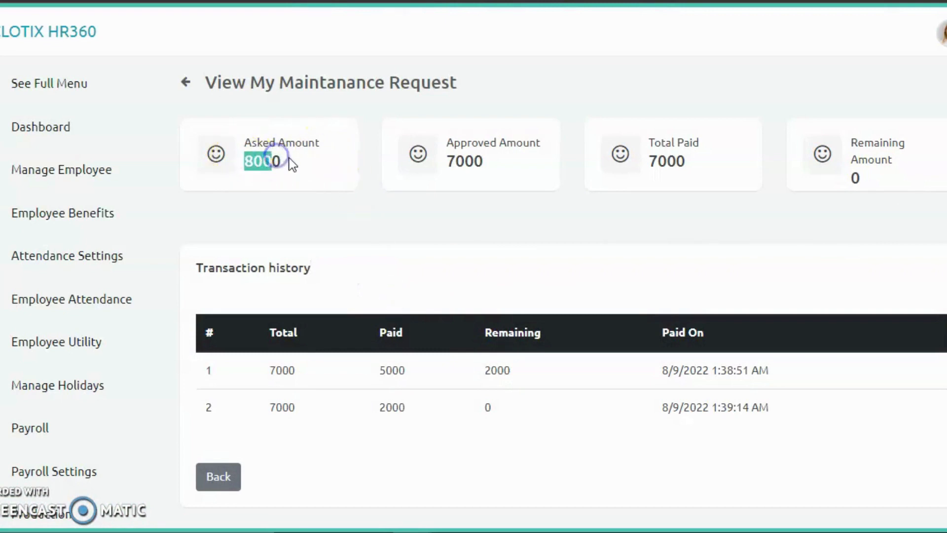
{"action": "left_click_drag", "start_coordinate": [445, 160], "coordinate": [483, 160]}
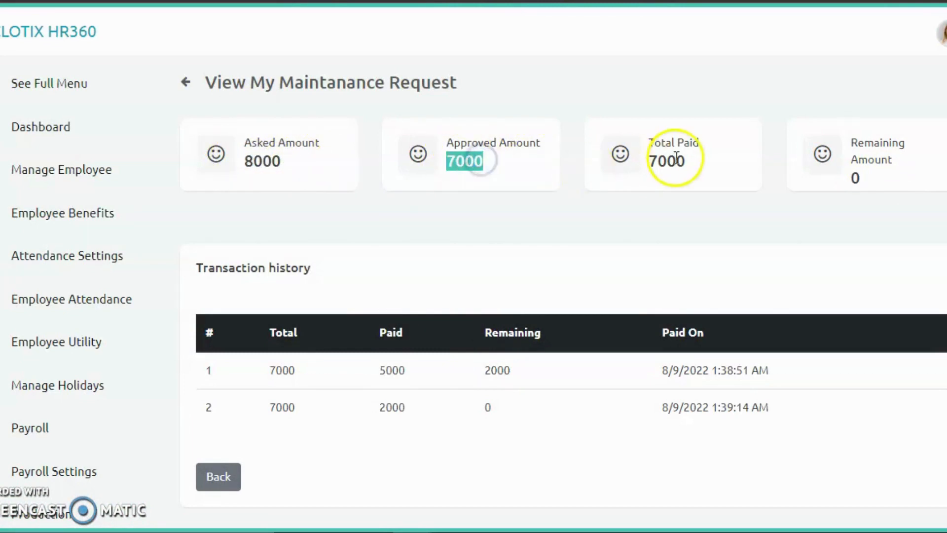
{"action": "left_click_drag", "start_coordinate": [649, 161], "coordinate": [685, 158]}
{"action": "left_click", "coordinate": [691, 167]}
{"action": "left_click_drag", "start_coordinate": [852, 178], "coordinate": [865, 178]}
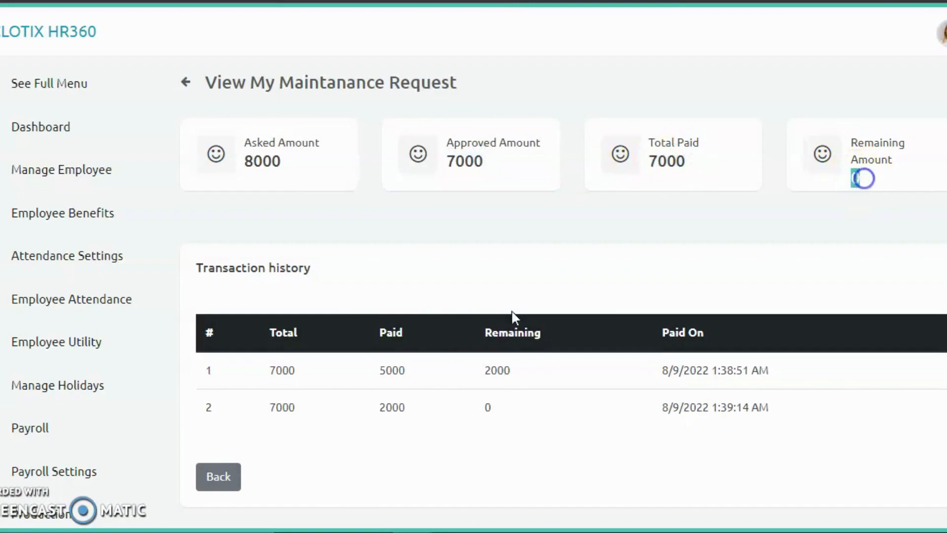
Leave the request view and search all maintenance requests for branch Karachi, year 2022 and month August
{"action": "left_click", "coordinate": [218, 477]}
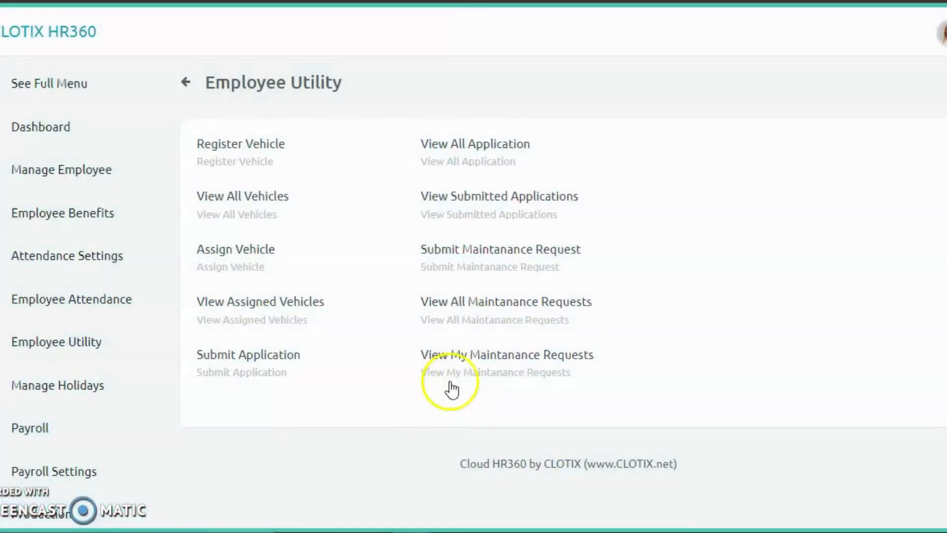
{"action": "left_click", "coordinate": [462, 304]}
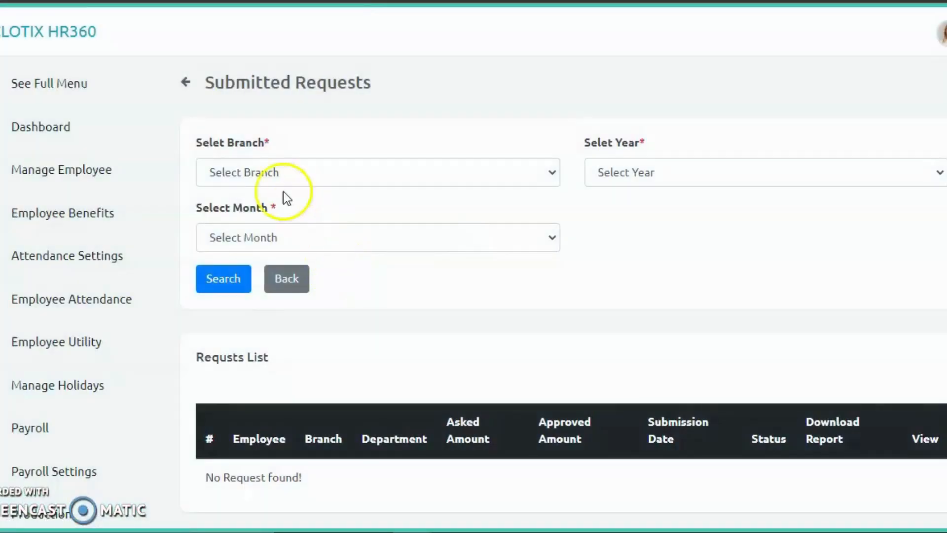
{"action": "left_click", "coordinate": [264, 172]}
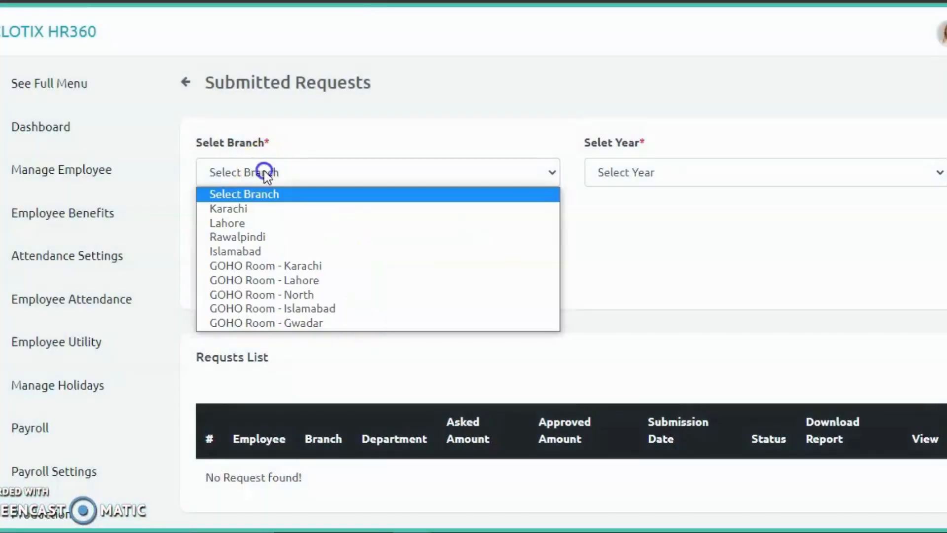
{"action": "left_click", "coordinate": [283, 214]}
{"action": "left_click", "coordinate": [631, 167]}
{"action": "left_click", "coordinate": [633, 360]}
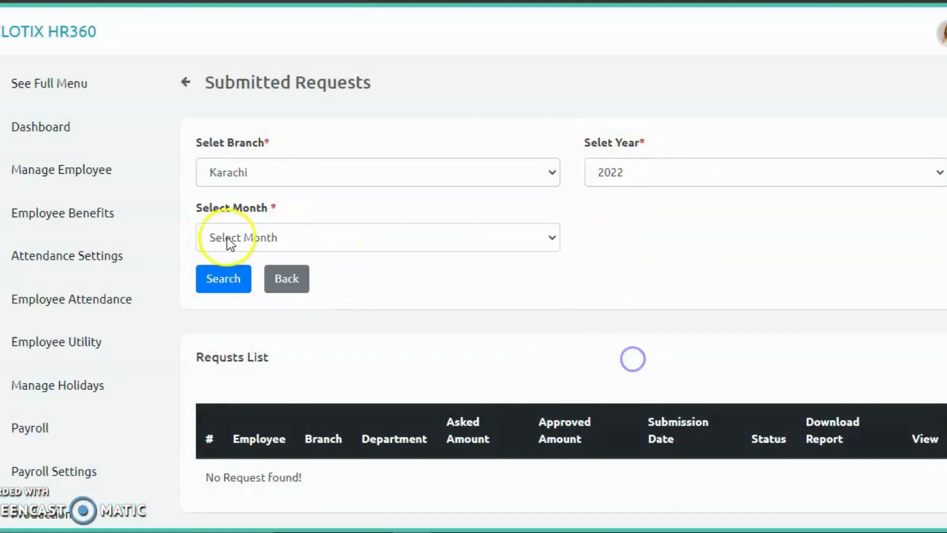
{"action": "left_click", "coordinate": [227, 238]}
{"action": "left_click", "coordinate": [243, 374]}
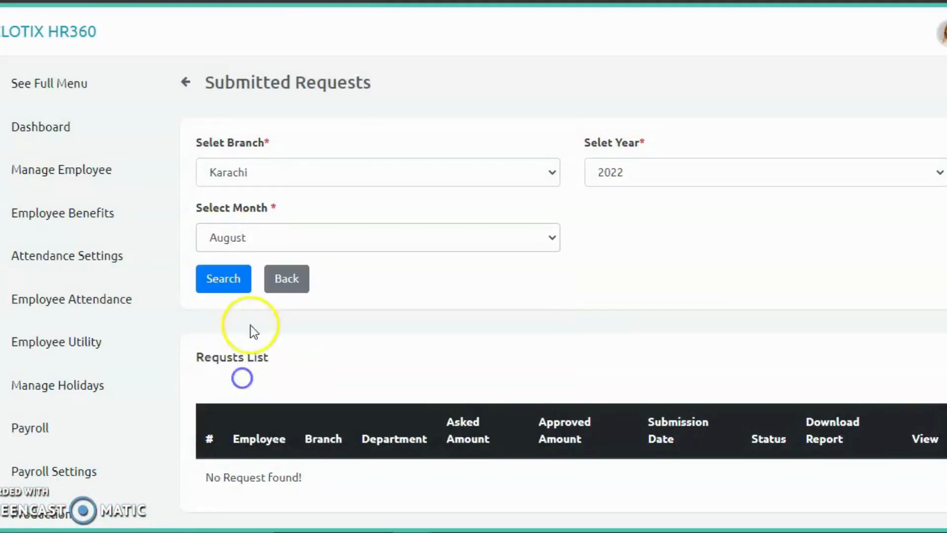
{"action": "left_click", "coordinate": [236, 287]}
{"action": "scroll", "coordinate": [523, 340], "scroll_direction": "down", "scroll_amount": 2}
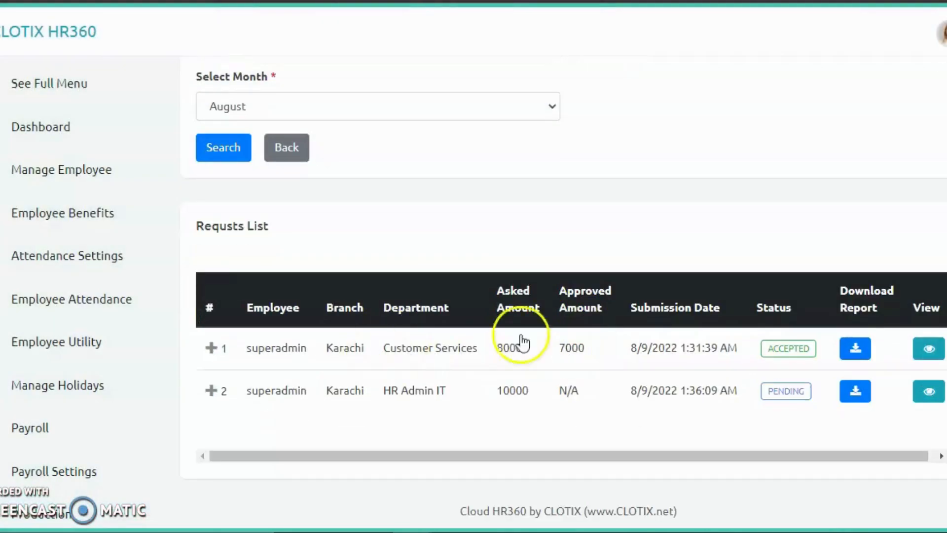
Download the Customer Services request's report as a PDF in the Downloads folder and open the file
{"action": "left_click", "coordinate": [855, 348]}
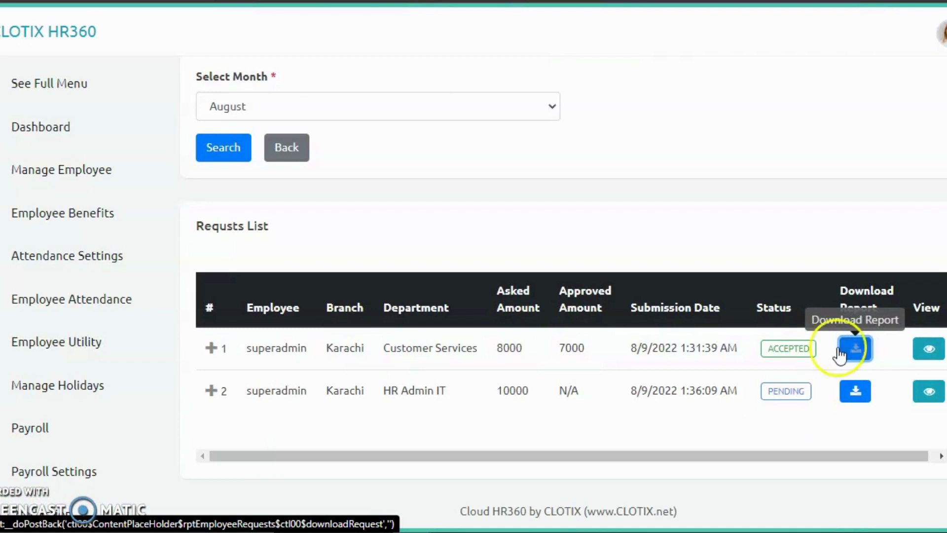
{"action": "left_click", "coordinate": [840, 354]}
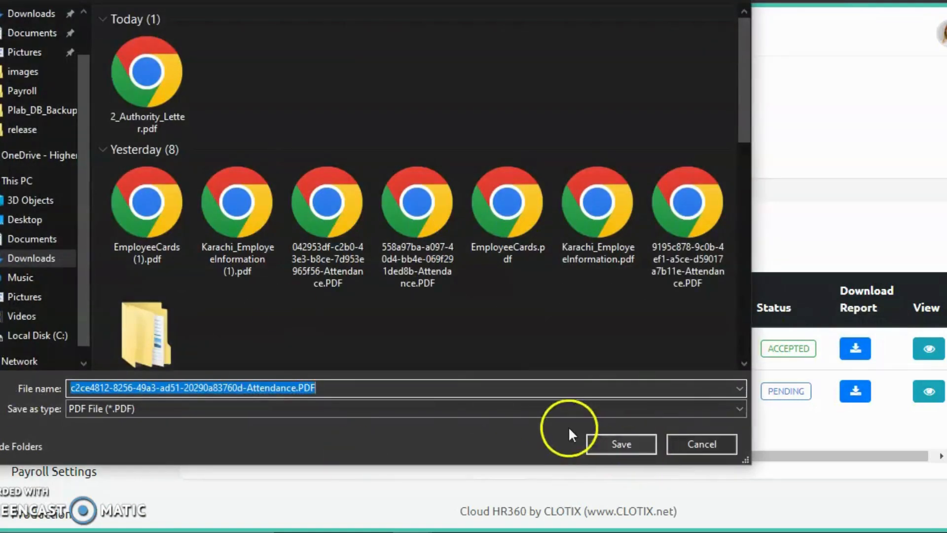
{"action": "left_click", "coordinate": [607, 441]}
{"action": "left_click", "coordinate": [16, 516]}
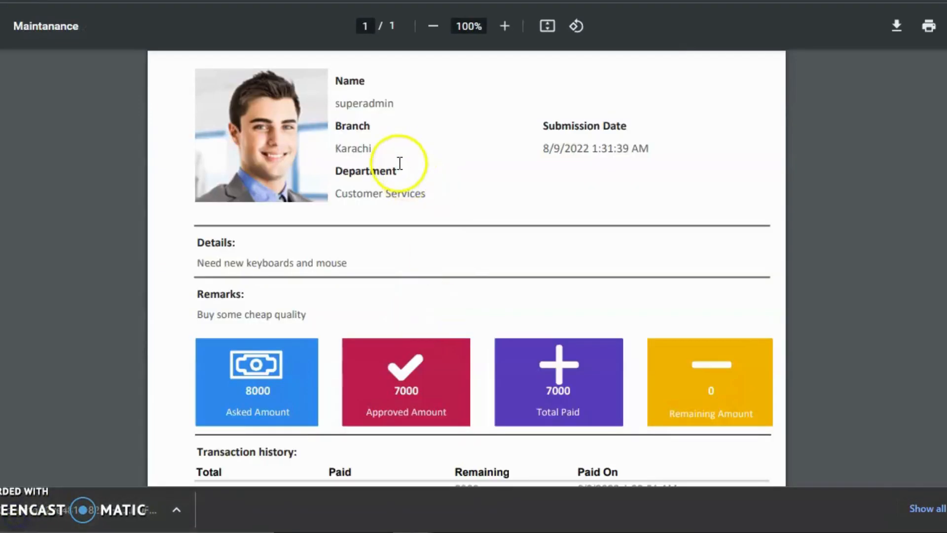
Examine the employee name and branch in the maintenance report's header
{"action": "left_click_drag", "start_coordinate": [339, 103], "coordinate": [393, 104]}
{"action": "left_click", "coordinate": [389, 150]}
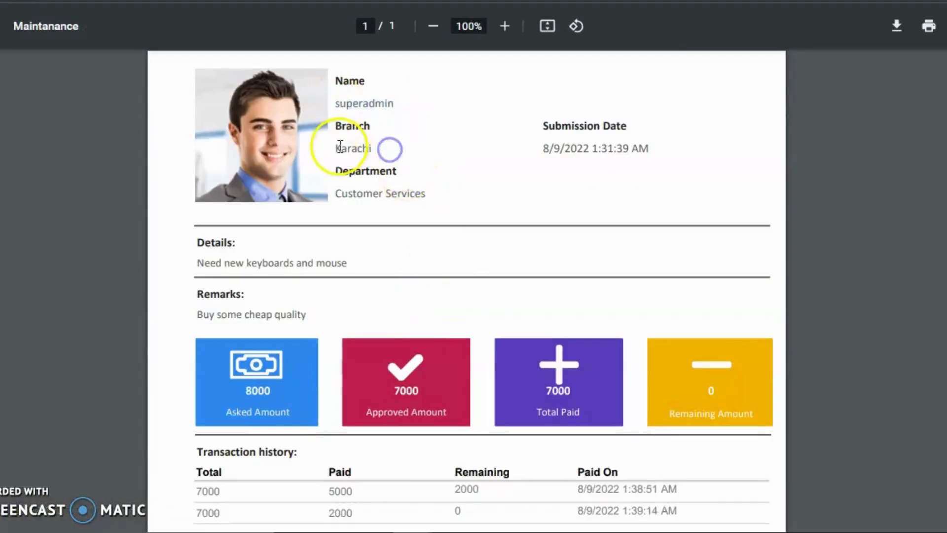
{"action": "left_click_drag", "start_coordinate": [338, 147], "coordinate": [367, 145]}
{"action": "left_click", "coordinate": [374, 156]}
{"action": "left_click_drag", "start_coordinate": [347, 104], "coordinate": [371, 109]}
{"action": "left_click", "coordinate": [369, 163]}
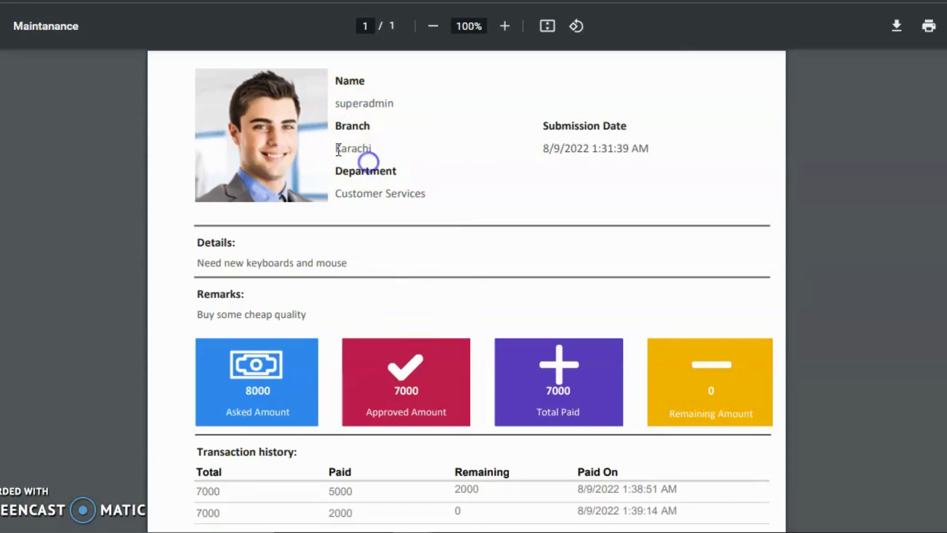
{"action": "left_click_drag", "start_coordinate": [337, 149], "coordinate": [355, 149]}
Examine the report's remarks, amount summary and transaction history, and return to the submitted requests list
{"action": "scroll", "coordinate": [320, 237], "scroll_direction": "down", "scroll_amount": 2}
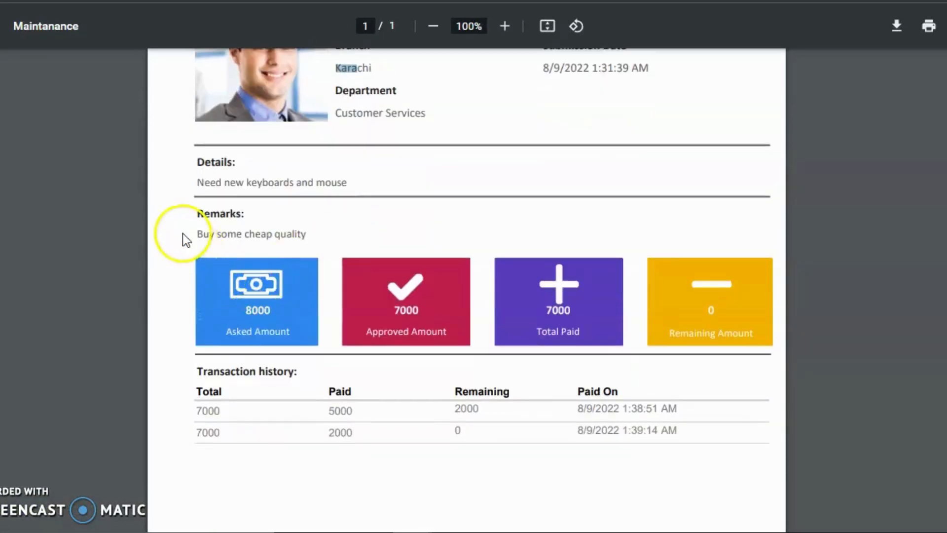
{"action": "left_click", "coordinate": [349, 240]}
{"action": "scroll", "coordinate": [348, 240], "scroll_direction": "down", "scroll_amount": 1}
{"action": "left_click_drag", "start_coordinate": [203, 297], "coordinate": [344, 328]}
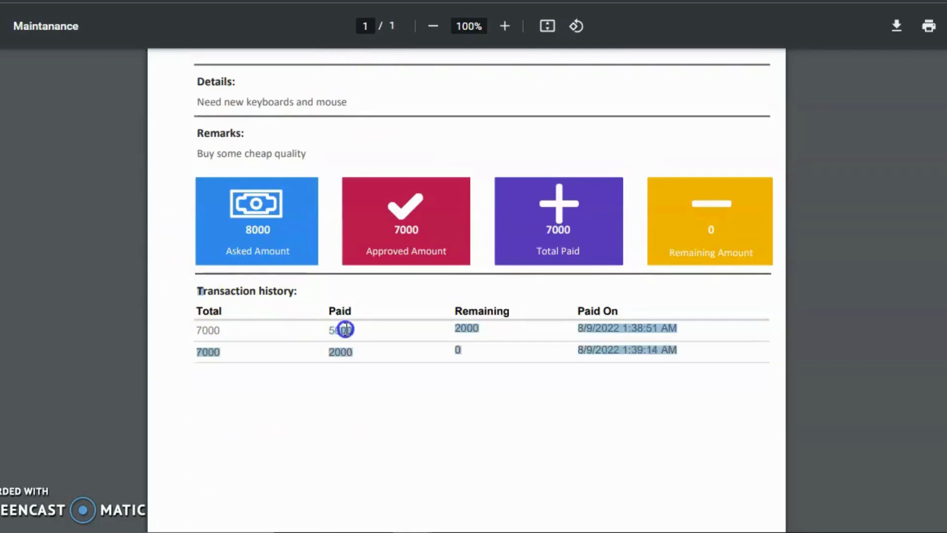
{"action": "left_click", "coordinate": [349, 336]}
{"action": "left_click_drag", "start_coordinate": [208, 198], "coordinate": [736, 234]}
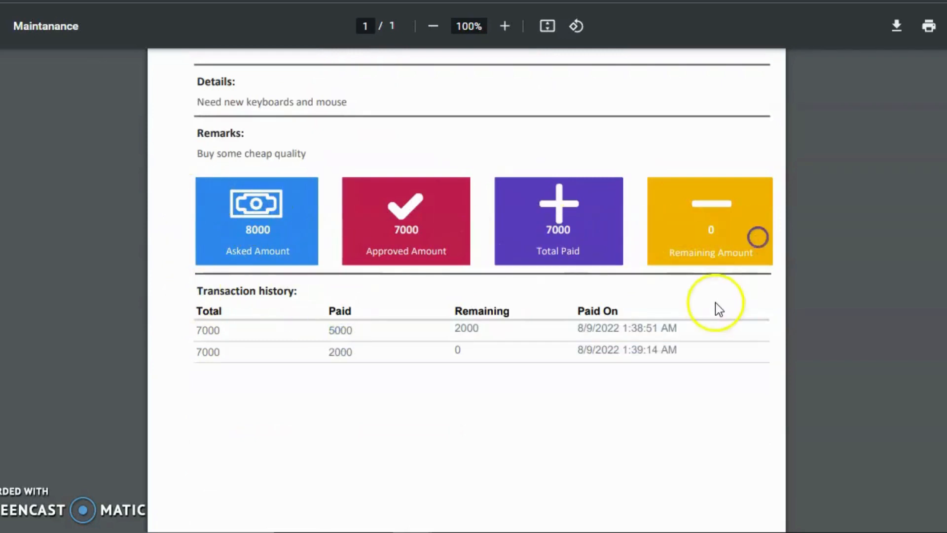
{"action": "scroll", "coordinate": [427, 185], "scroll_direction": "up", "scroll_amount": 3}
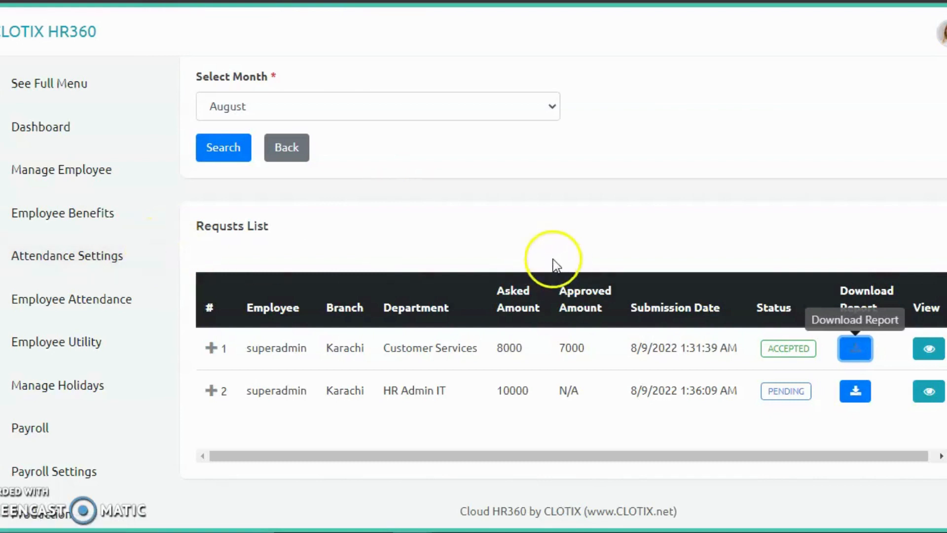
{"action": "left_click", "coordinate": [542, 247]}
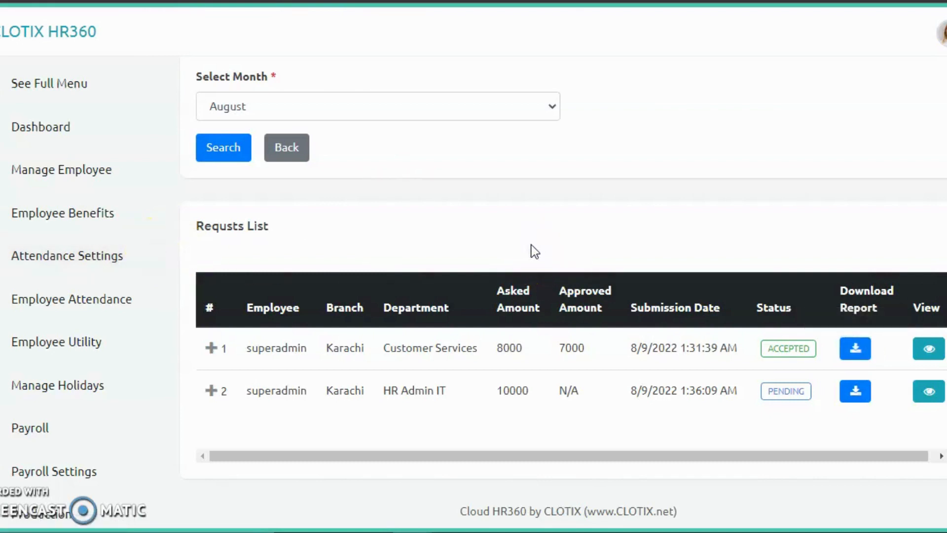